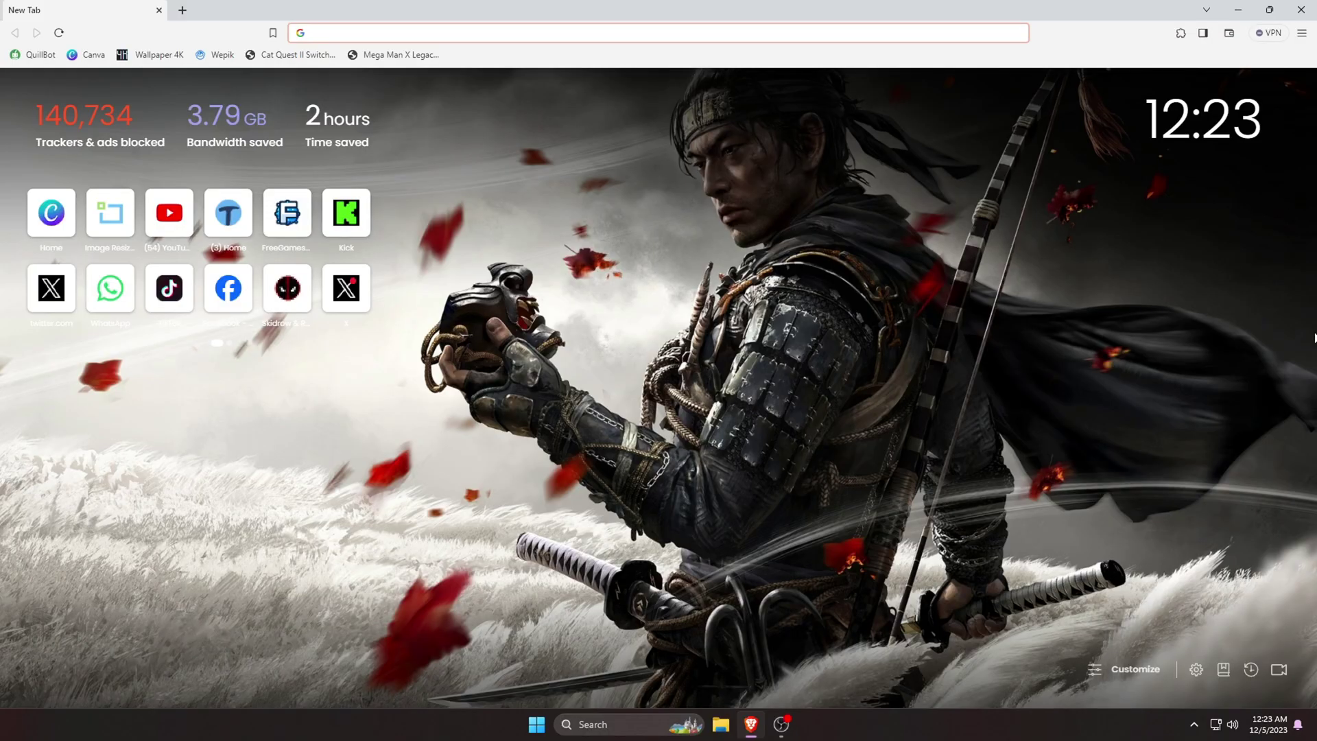
Step: Go to ryujinx.org and download the Windows build of the emulator from its download page
type("ryujinx")
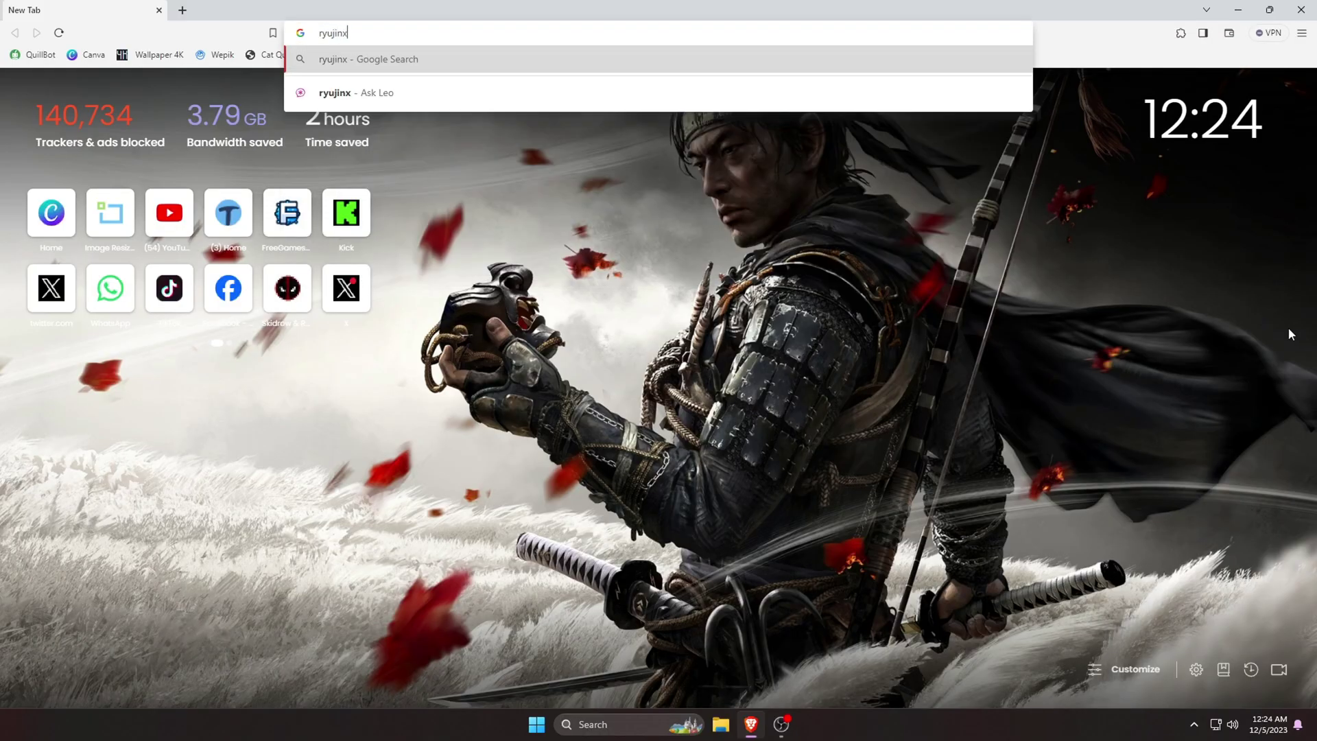
type(".org")
key("Return")
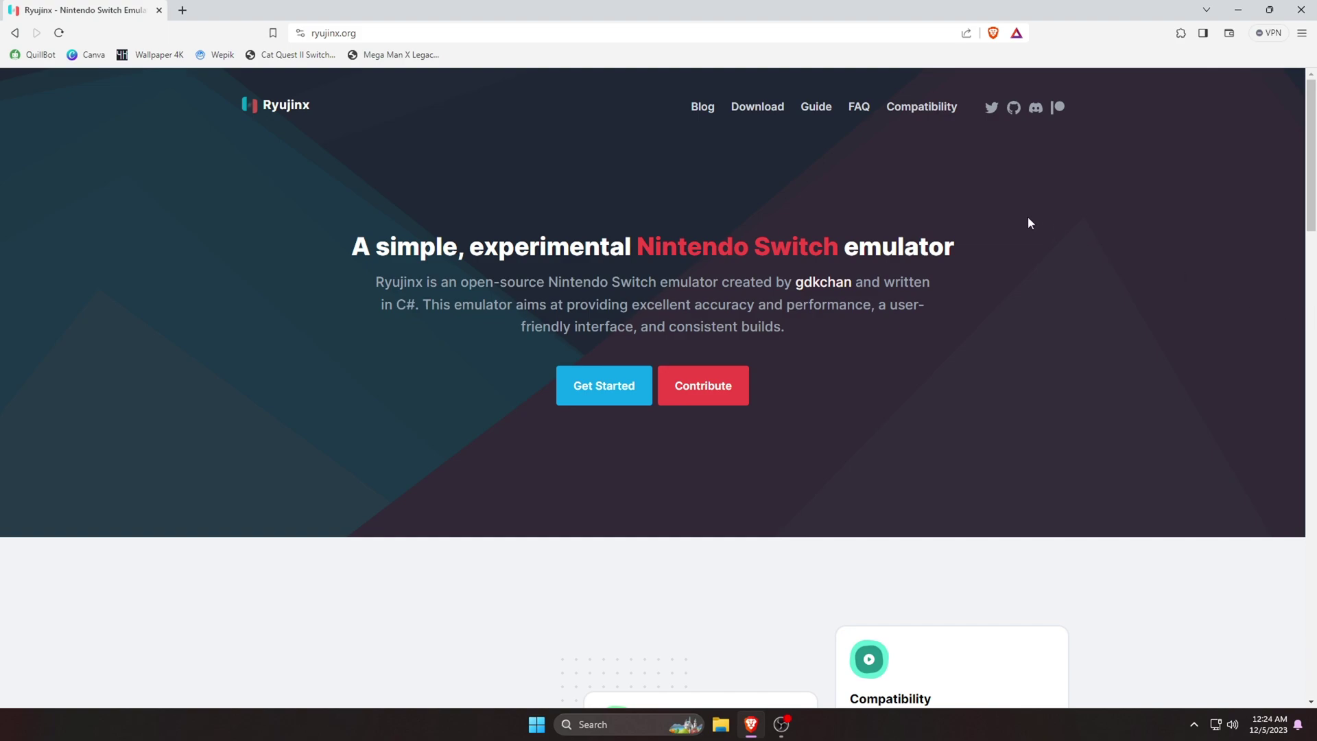
left_click(758, 114)
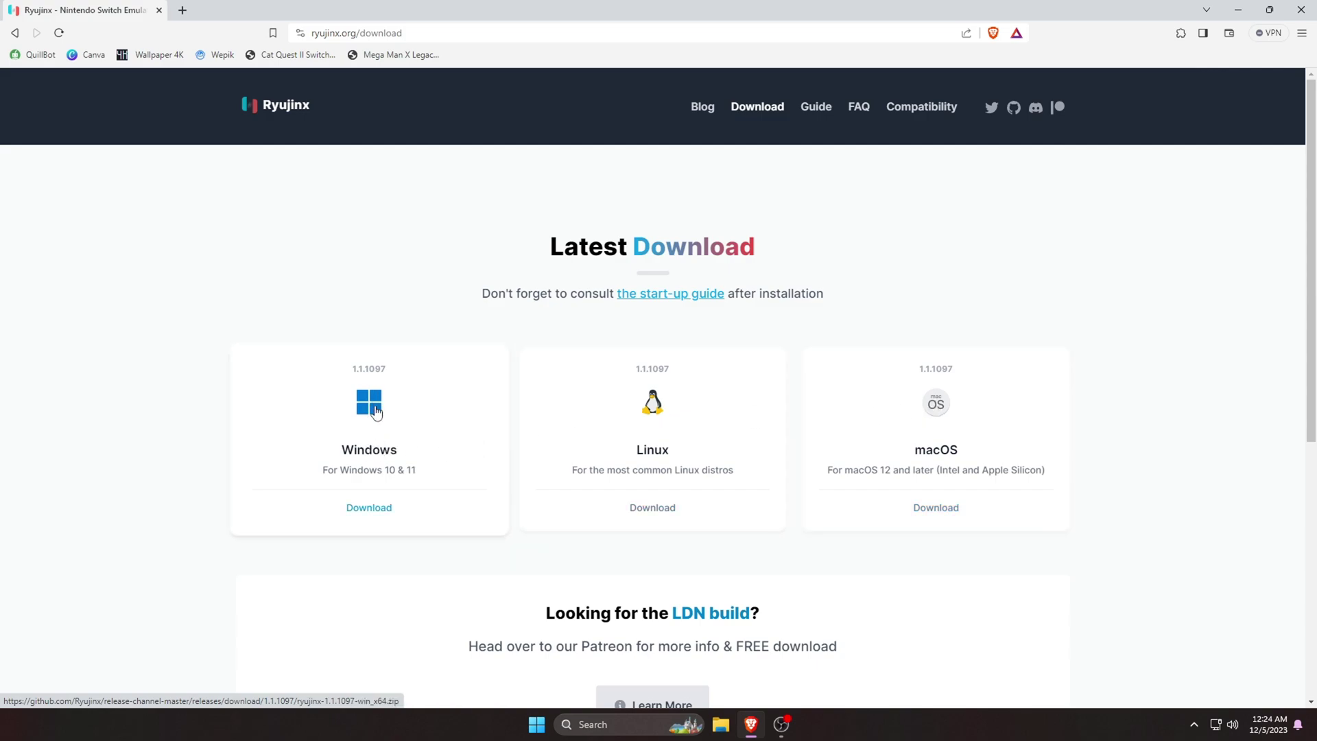
left_click(368, 511)
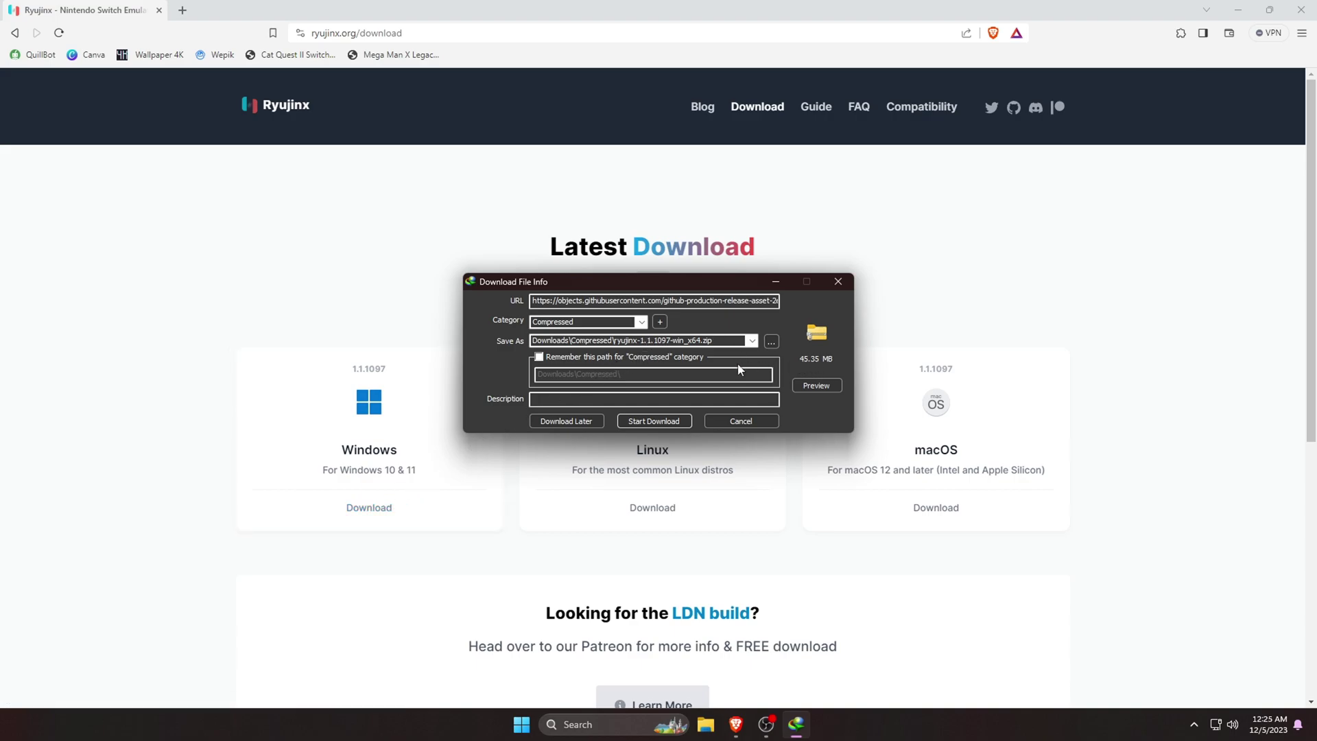
left_click(649, 421)
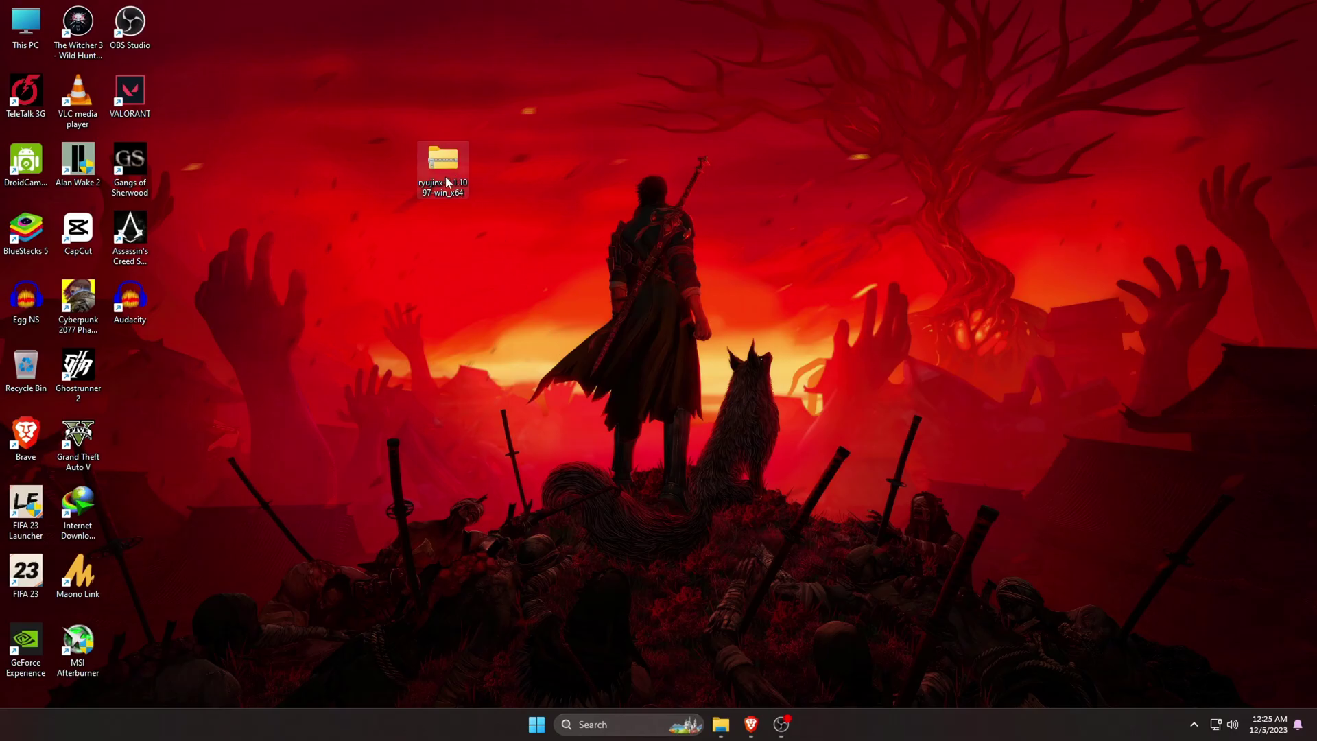
Step: Extract the ryujinx-1.1.1097-win_x64 archive directly onto the desktop
right_click(450, 179)
left_click(486, 447)
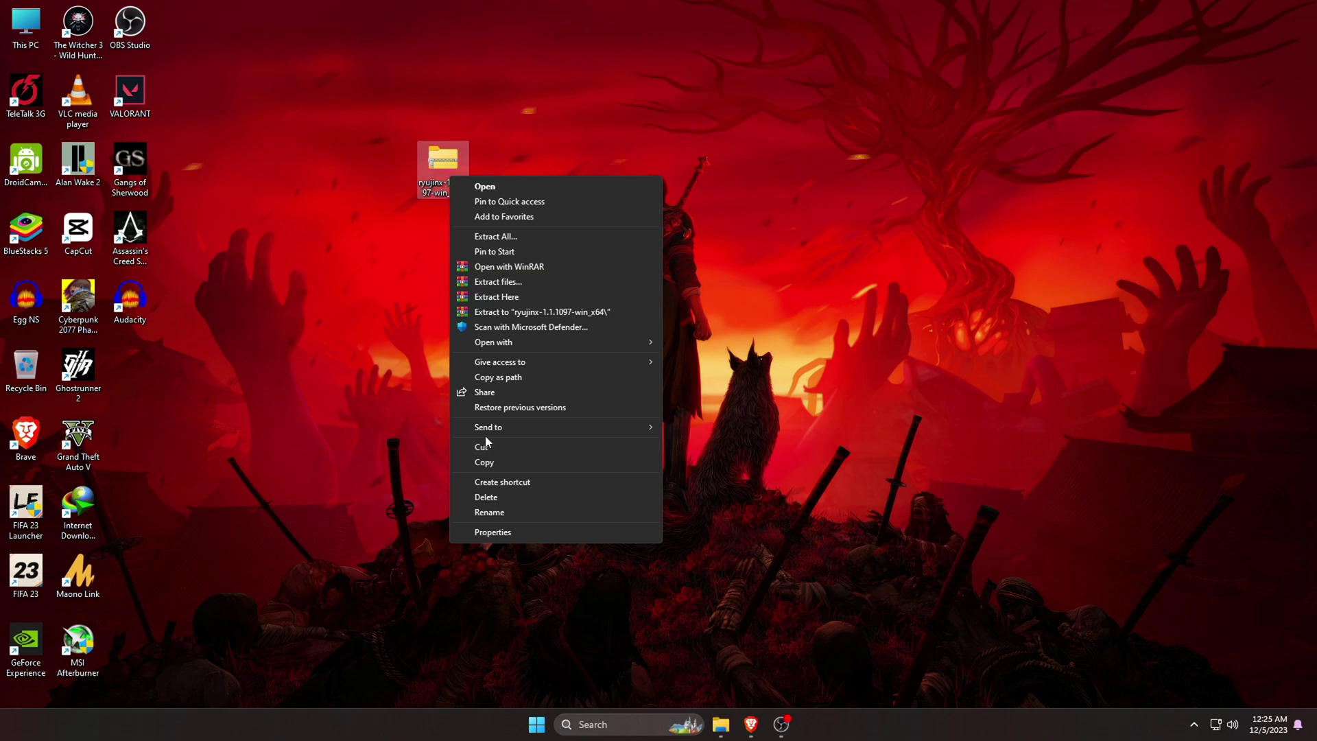
left_click(491, 297)
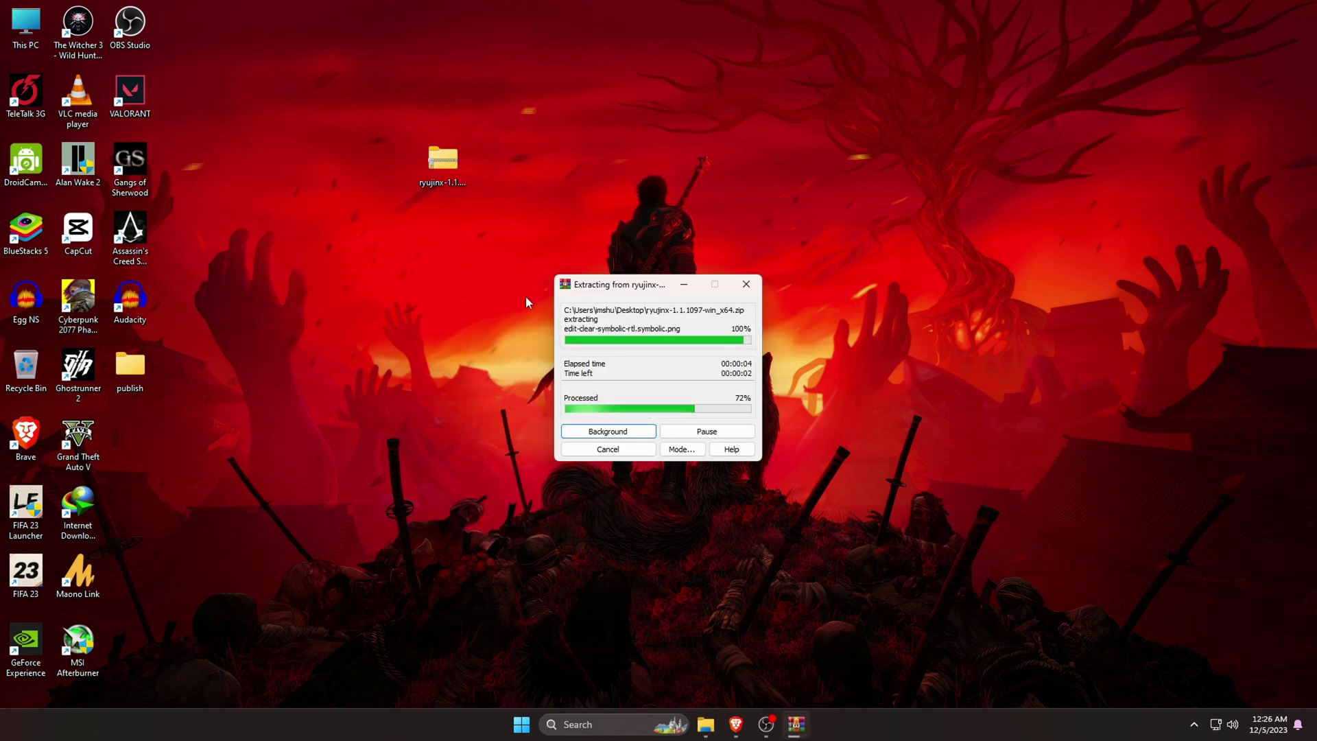
Step: Launch the Ryujinx application from the extracted publish folder and dismiss the missing keys error
double_click(495, 161)
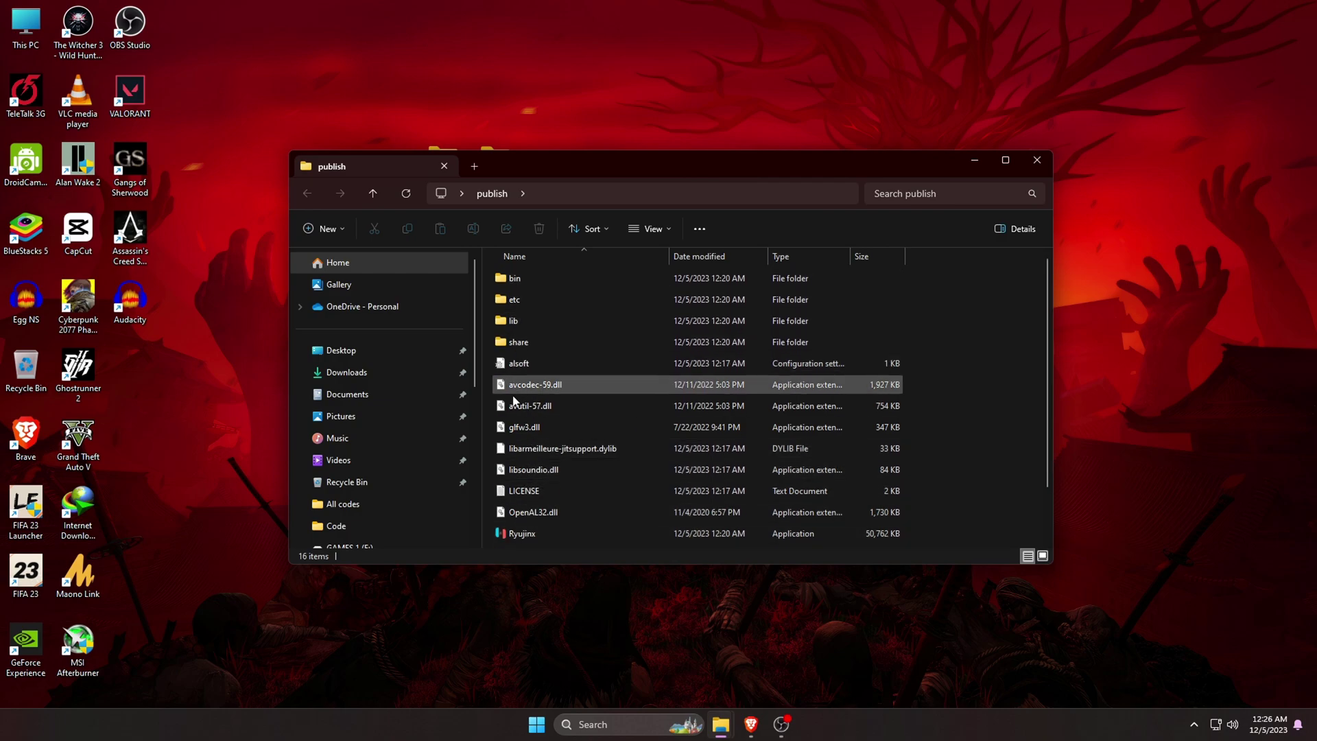
right_click(528, 538)
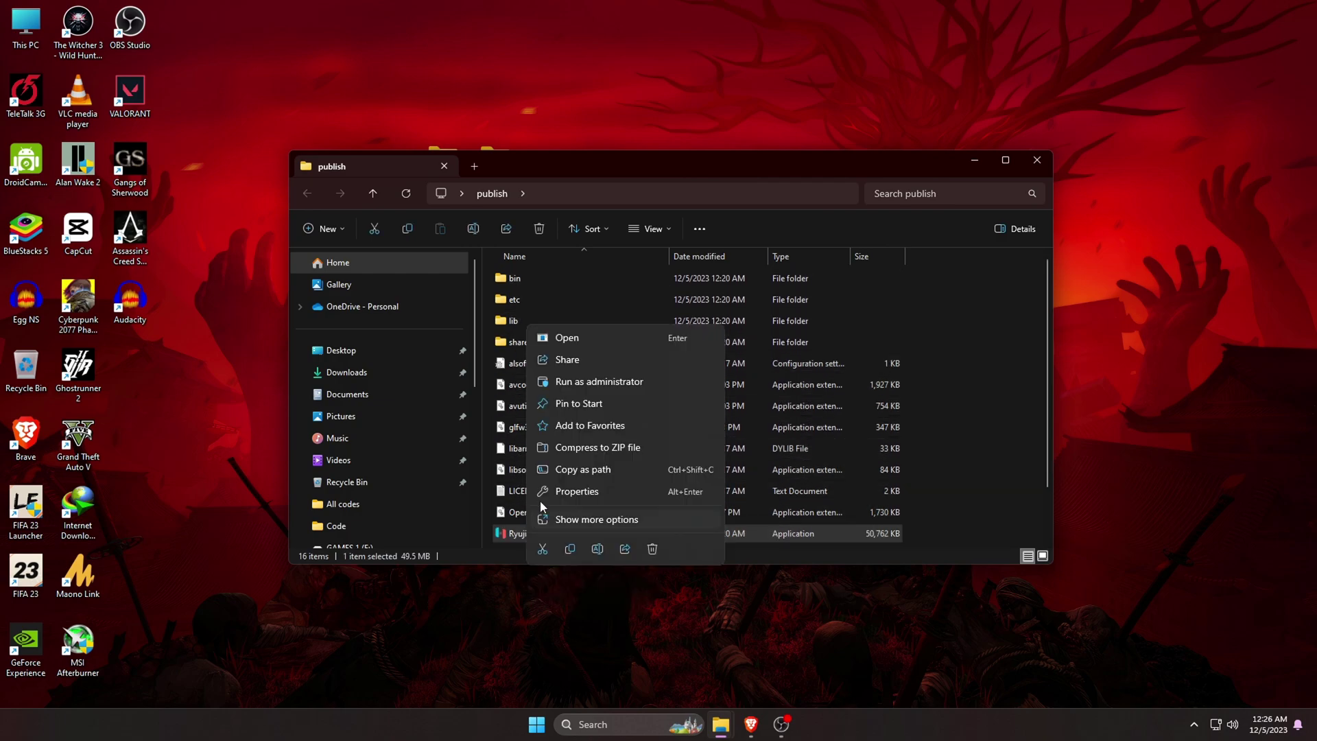
left_click(594, 334)
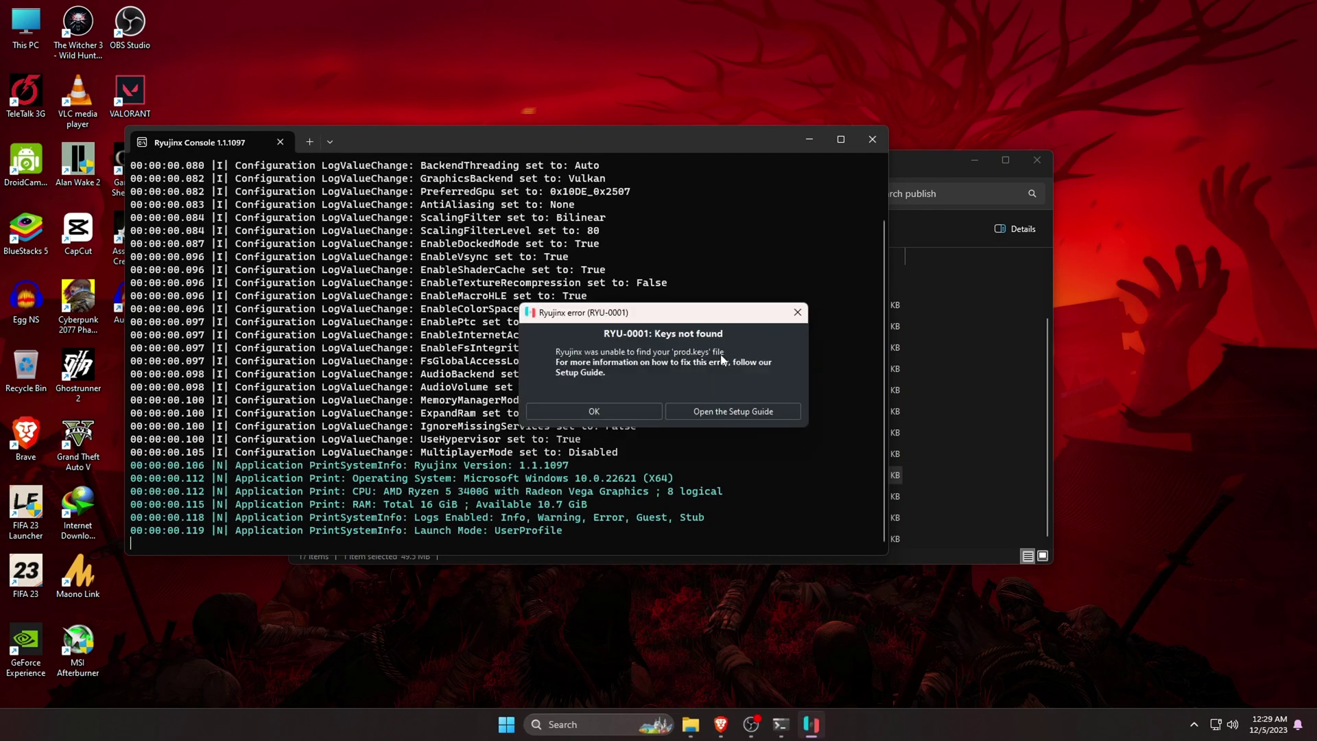
left_click(594, 412)
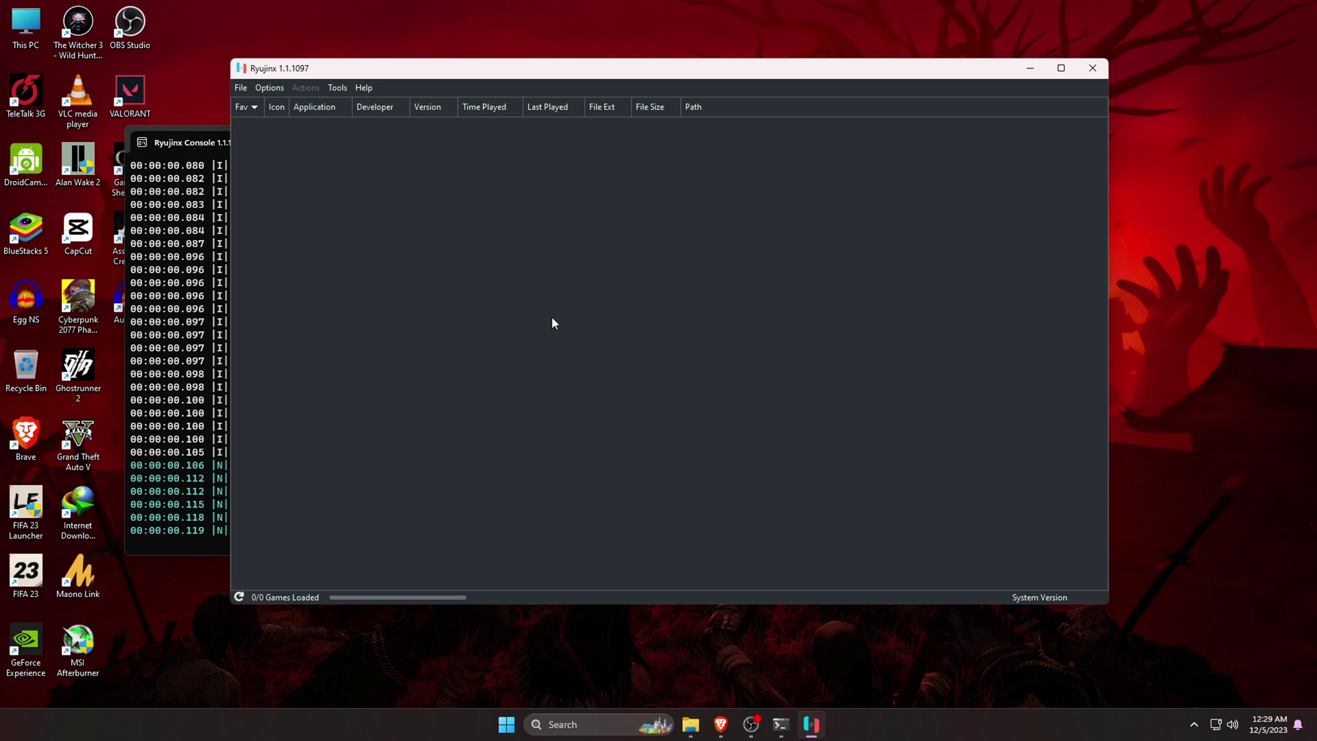
Step: Minimize the Ryujinx console and the publish folder window, and place the emulator window near the middle of the desktop
left_click_drag(456, 75, 676, 223)
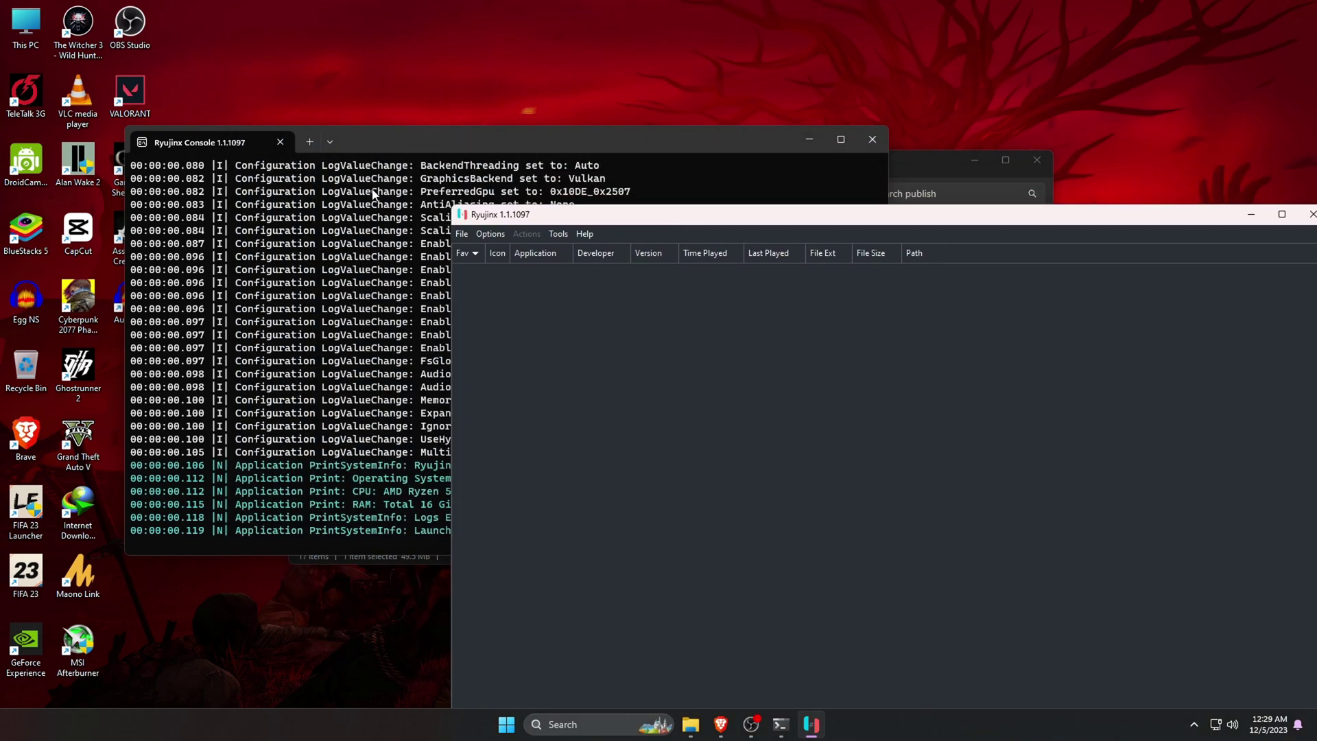
left_click(808, 140)
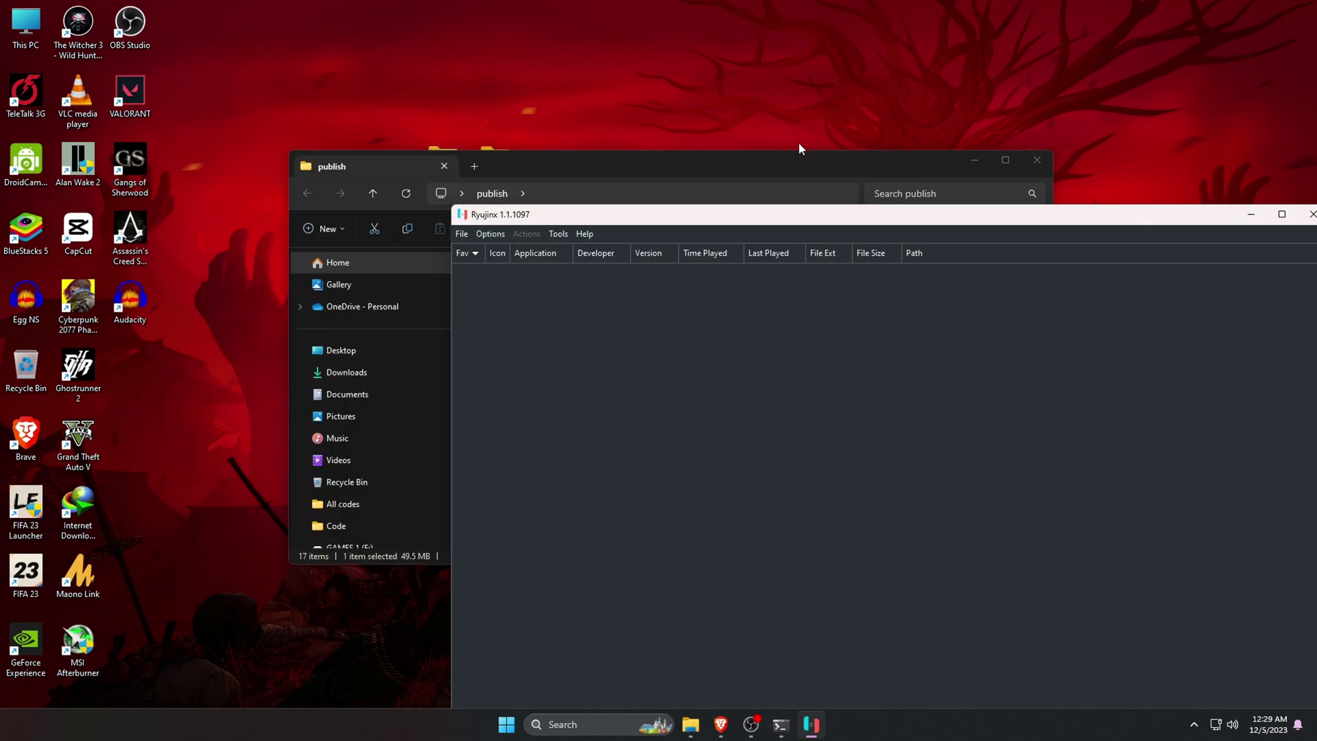
left_click(973, 162)
left_click_drag(941, 215, 760, 105)
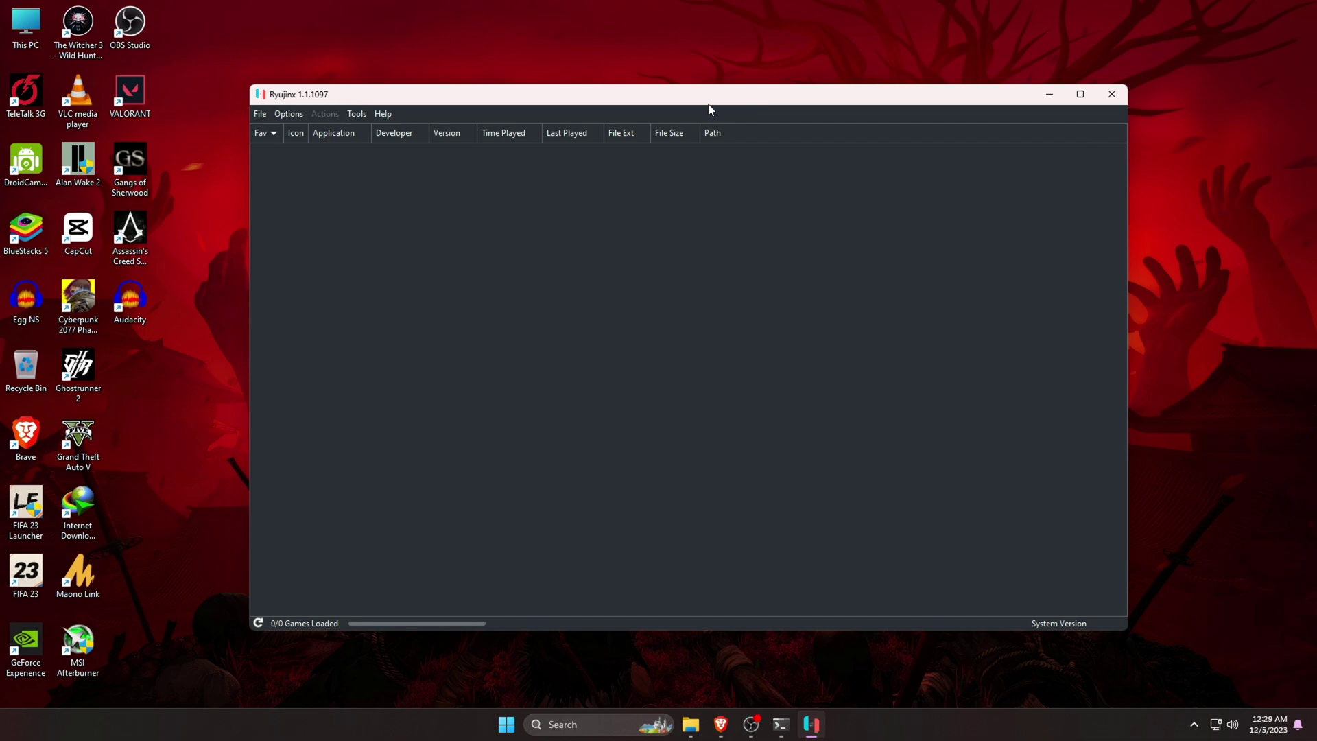
Step: Open the Ryujinx data folder from the emulator and go into its system subfolder
left_click(261, 115)
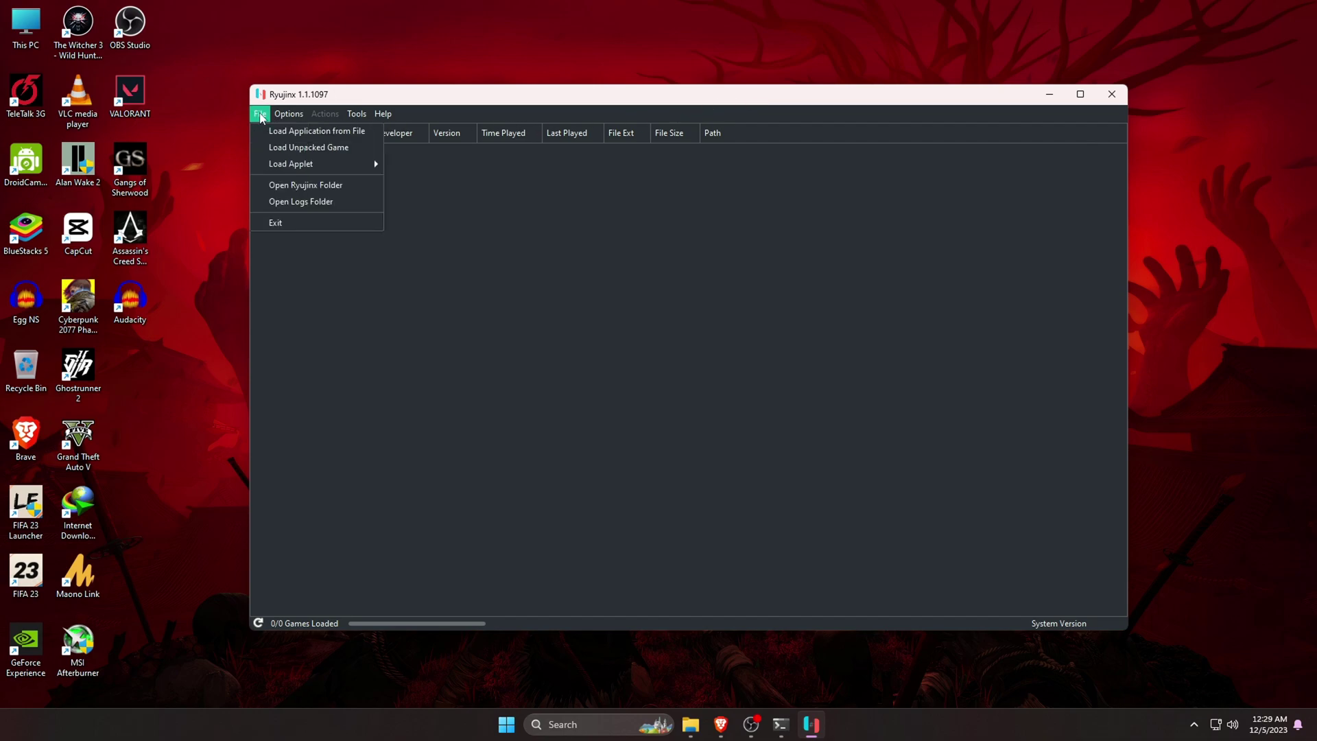
left_click(318, 185)
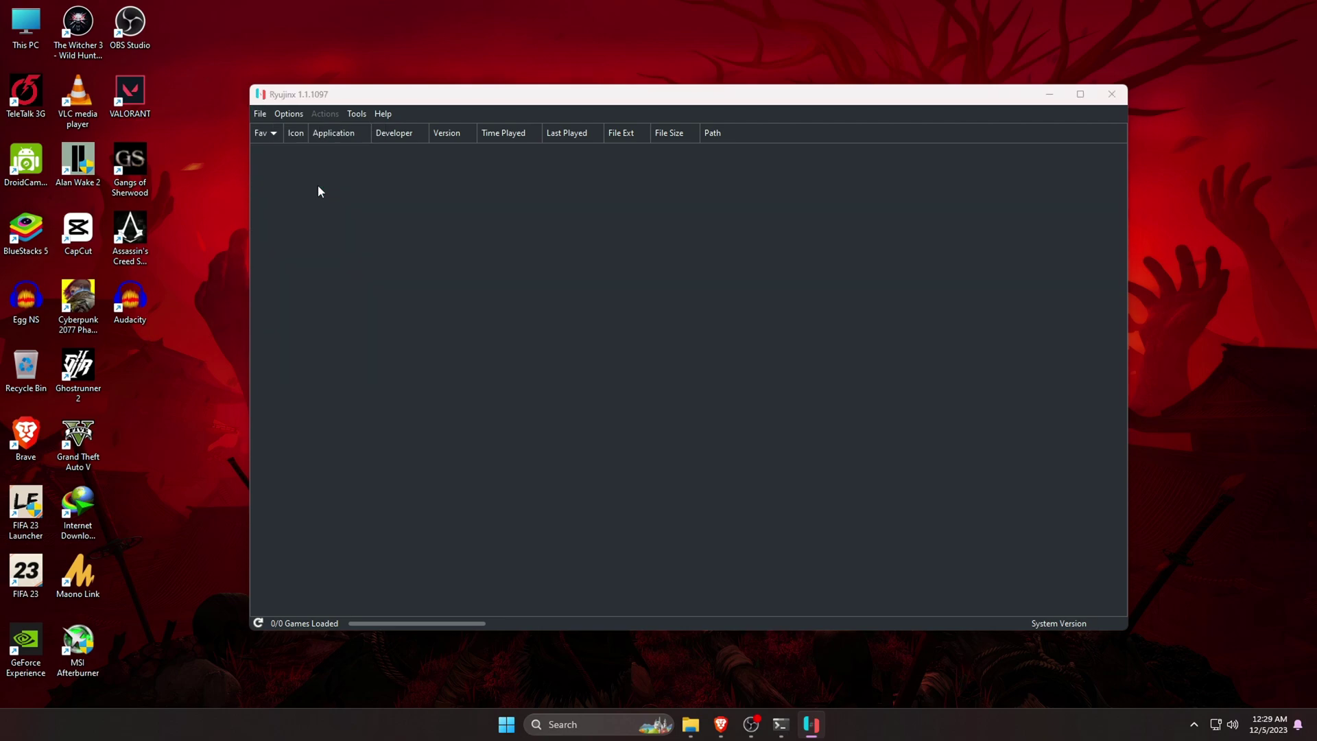
left_click_drag(589, 194, 573, 164)
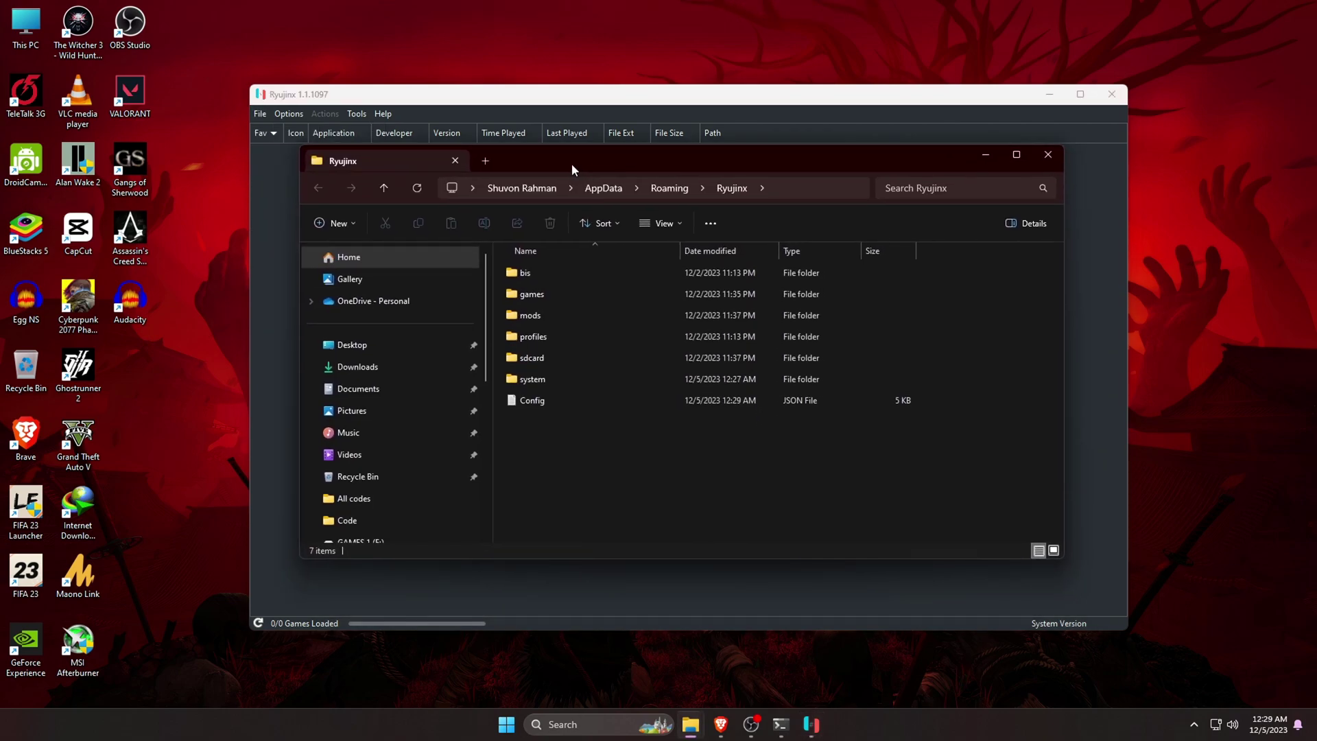
double_click(532, 383)
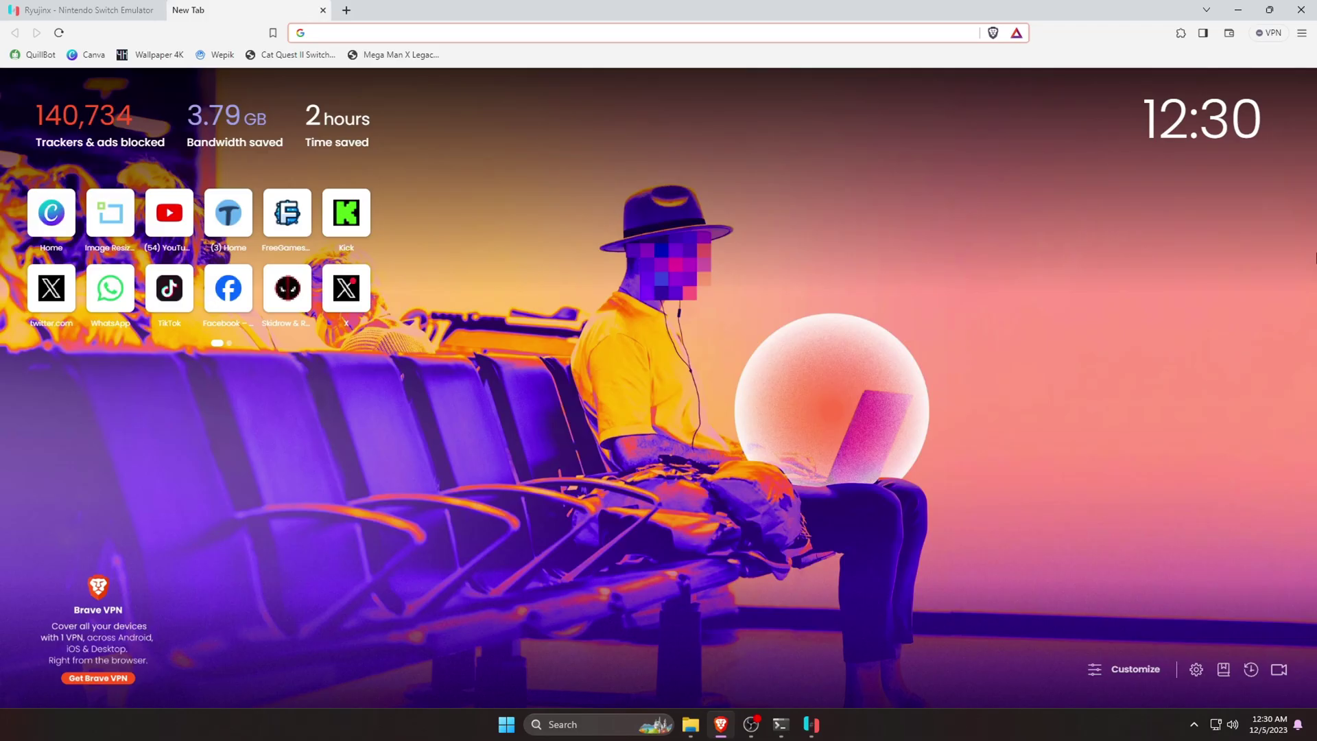
Step: Switch to the Brave browser and search the web for "ryujinx product keys"
type("ry")
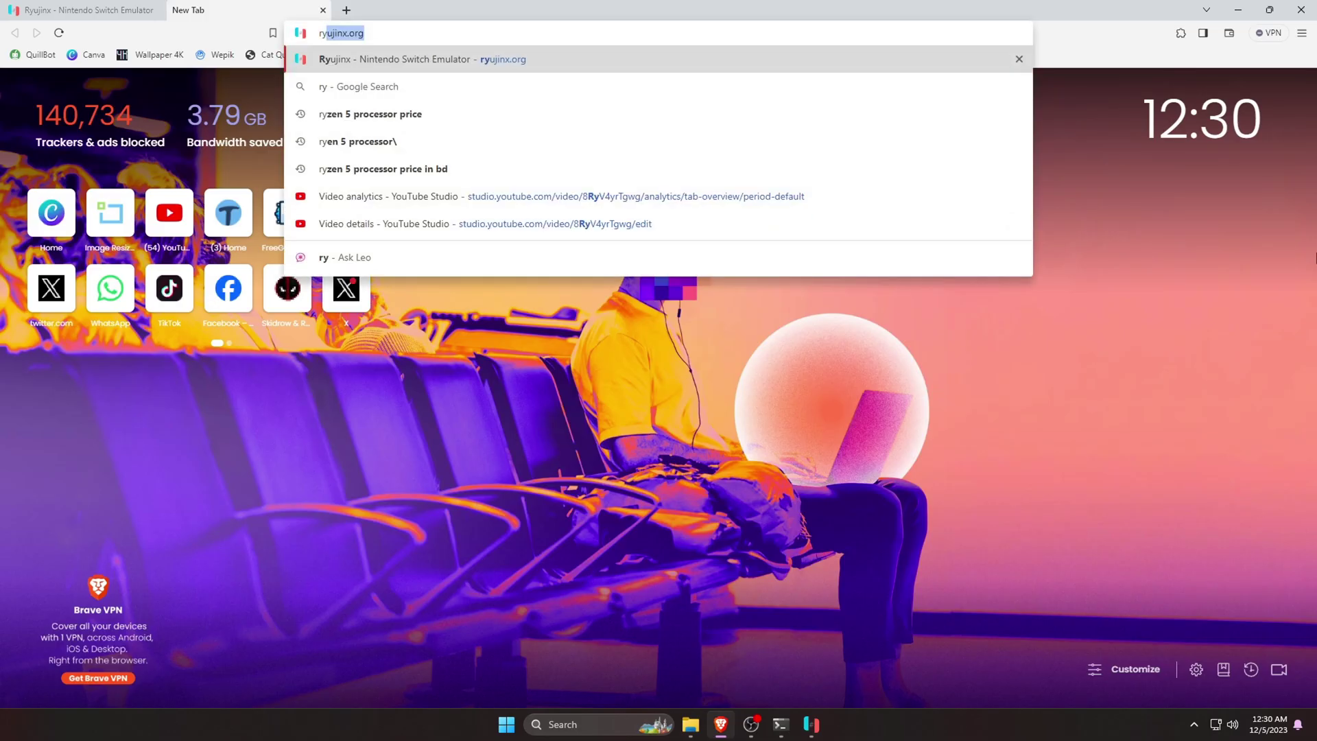
type("ujinx")
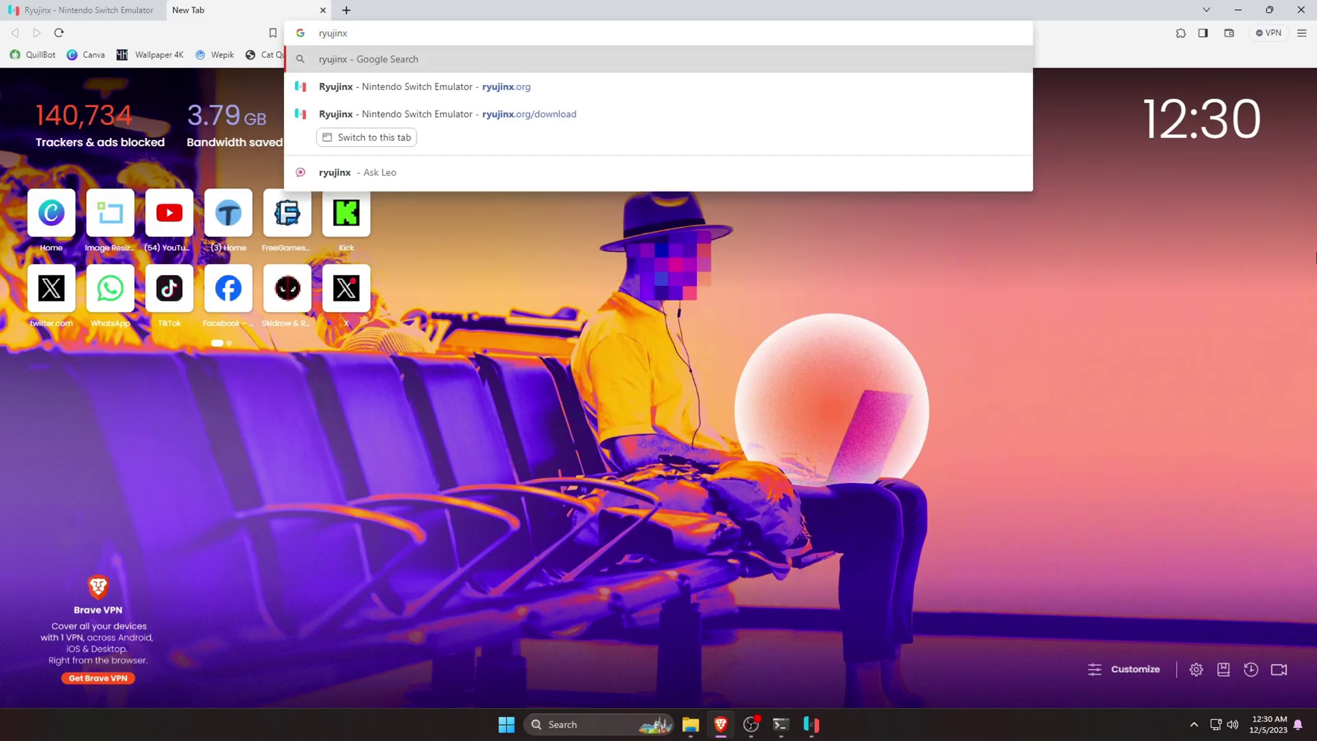
type(" product keys")
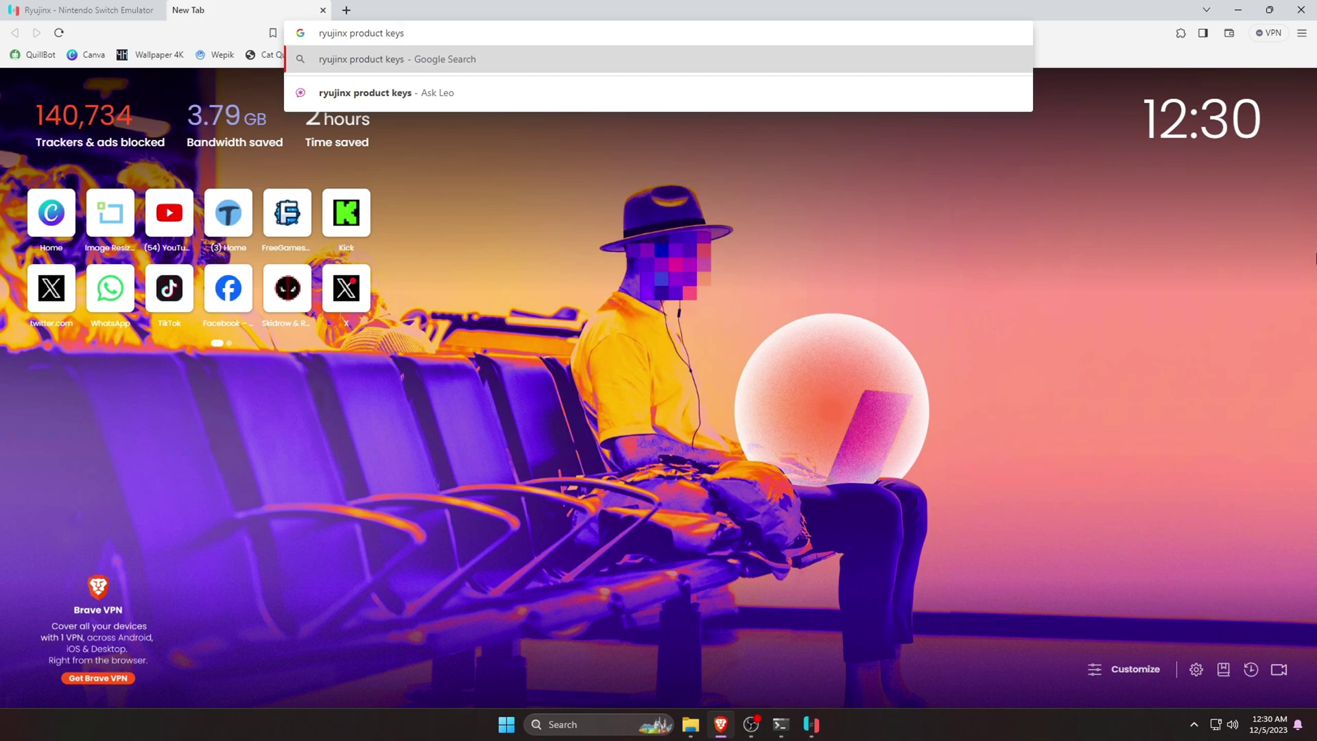
key("Return")
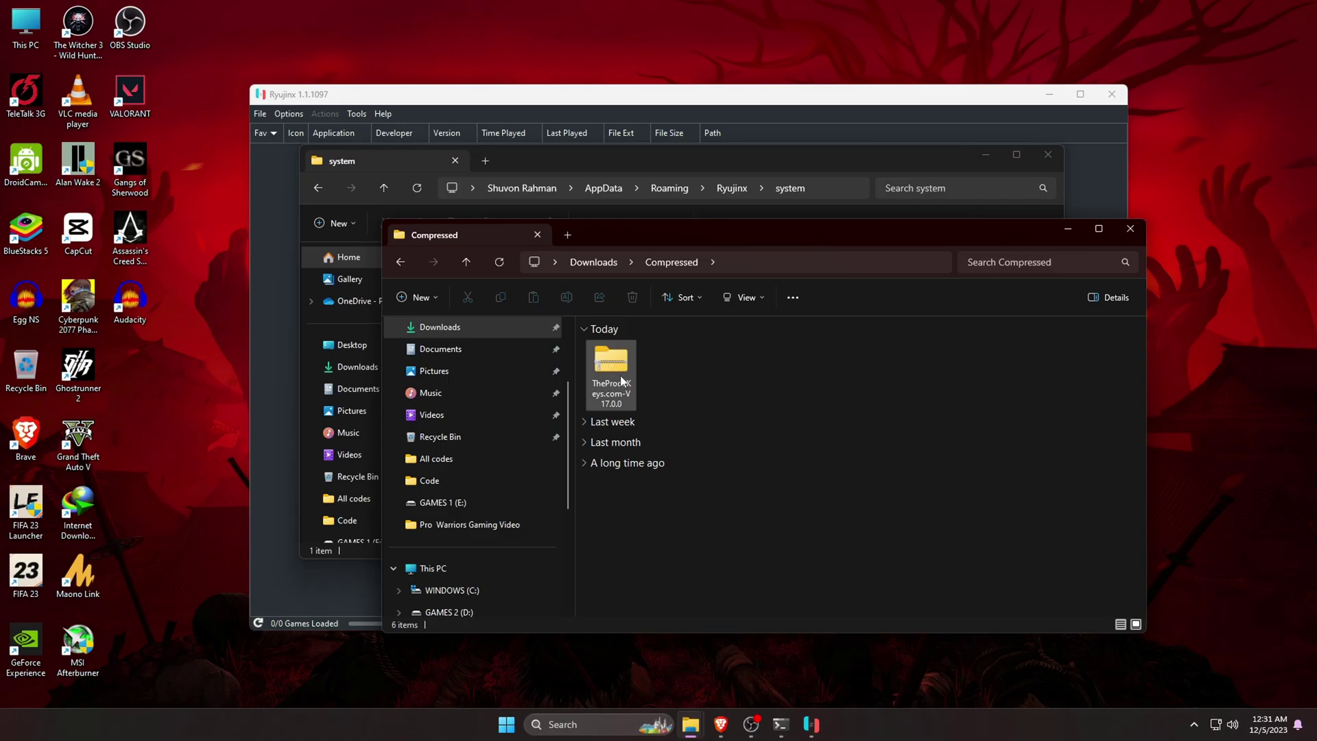
Step: Extract the TheProdkKeys.com-V17.0.0 archive in the Compressed downloads folder and open the extracted folder that holds prod.keys
left_click(613, 361)
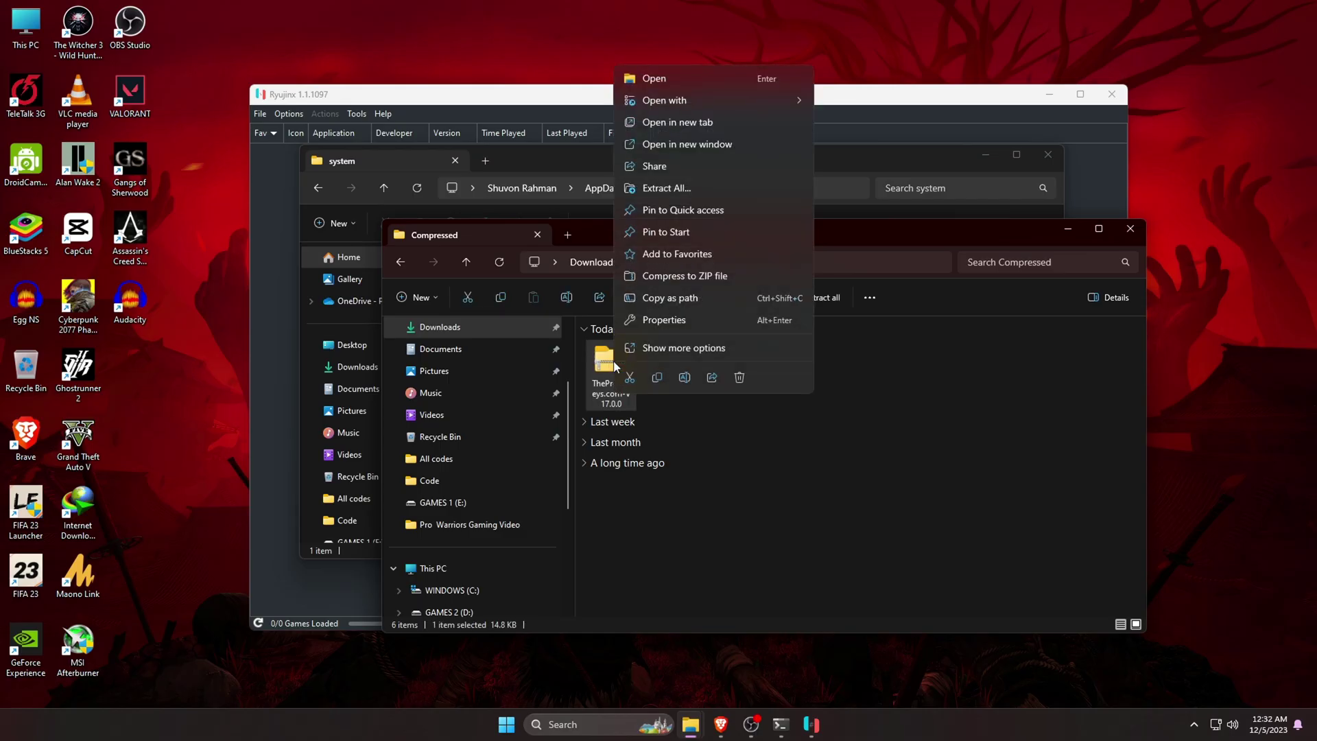
left_click(664, 348)
left_click(671, 462)
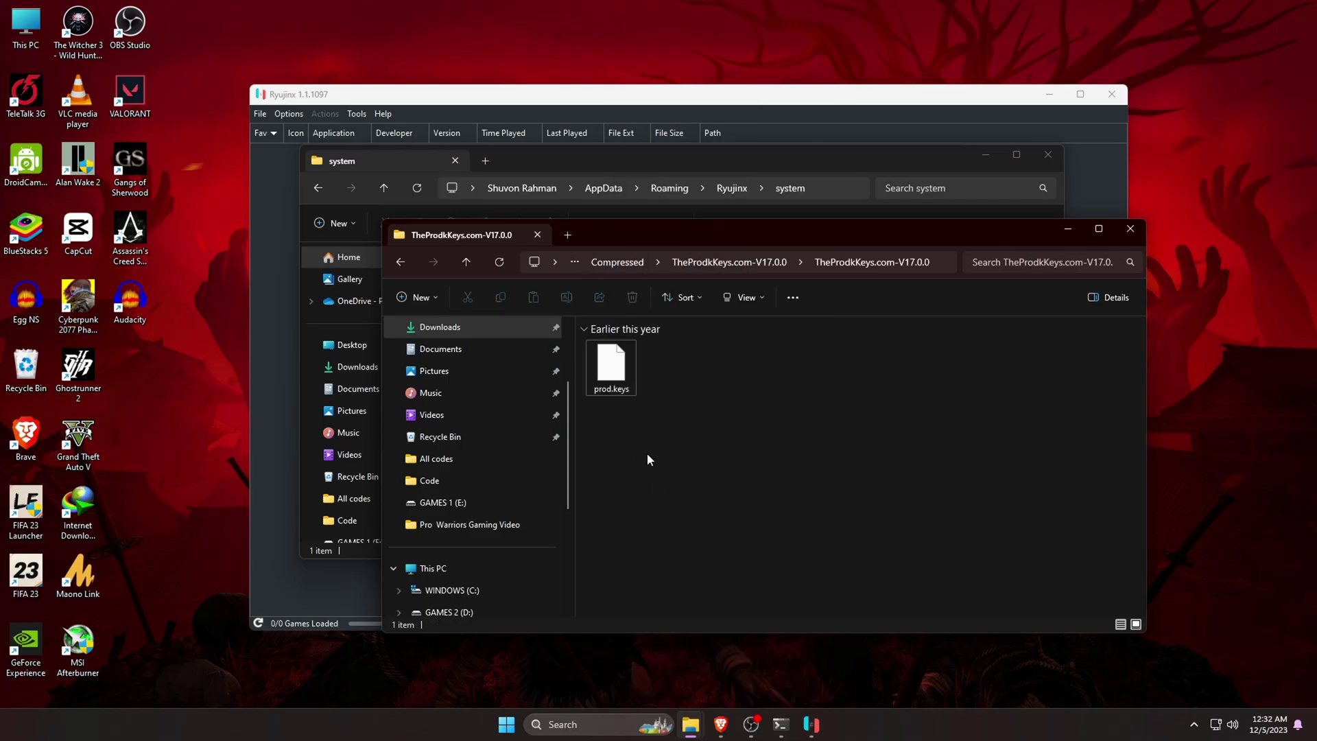
Step: Move the prod.keys file into the Ryujinx system folder and close both File Explorer windows
left_click_drag(676, 230, 1002, 254)
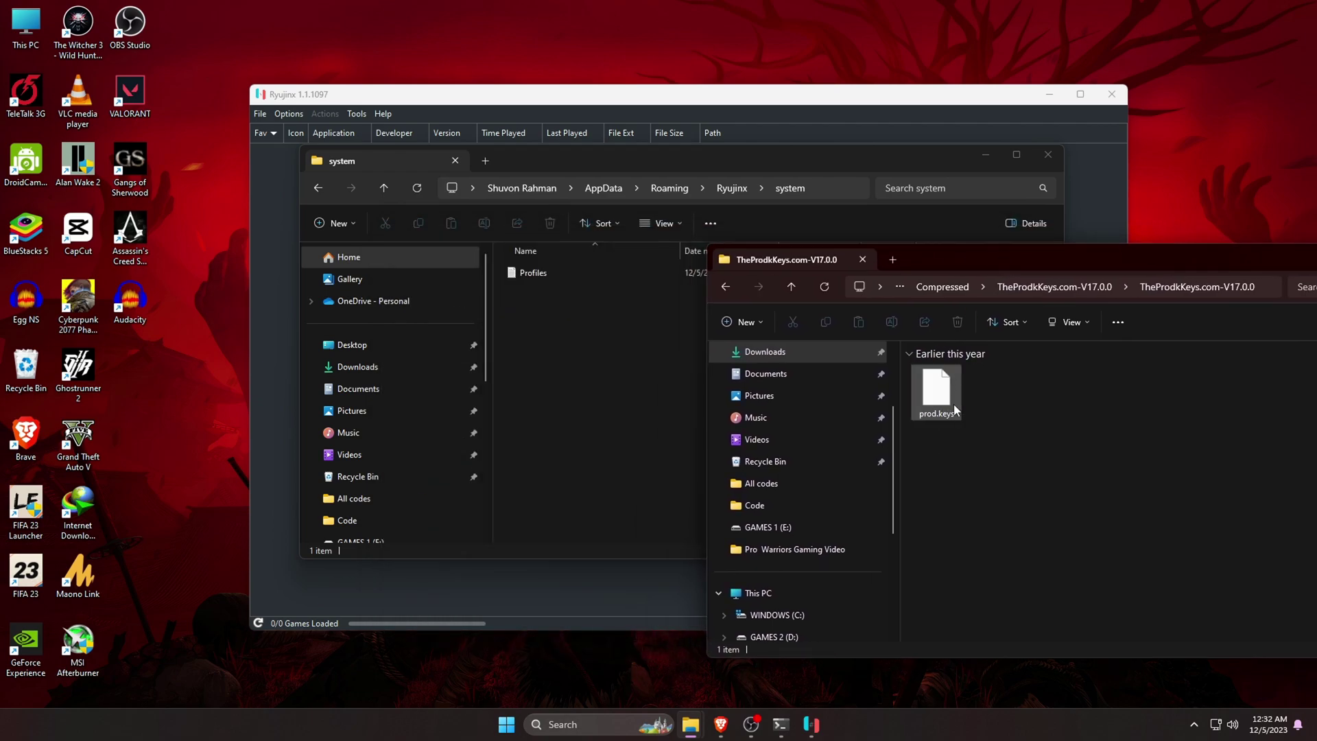
left_click_drag(936, 391, 558, 316)
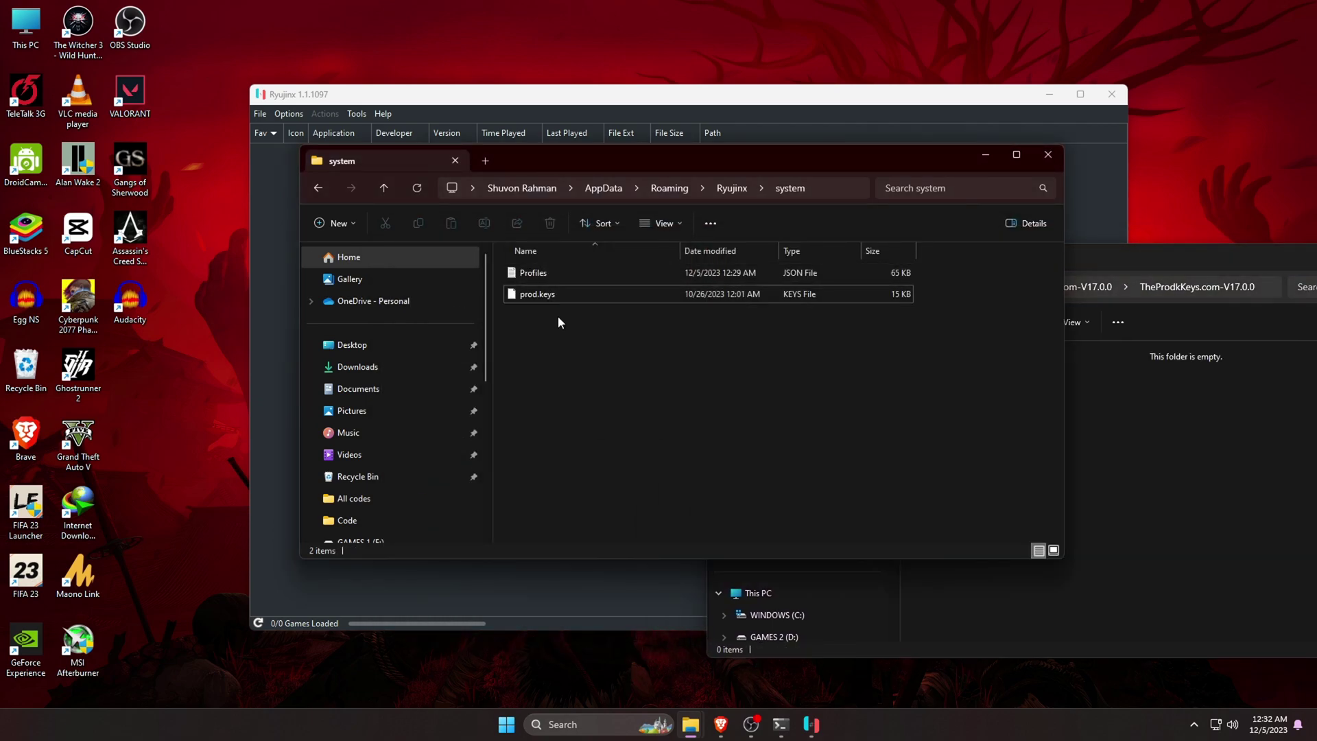
left_click(1070, 274)
key("alt+F4")
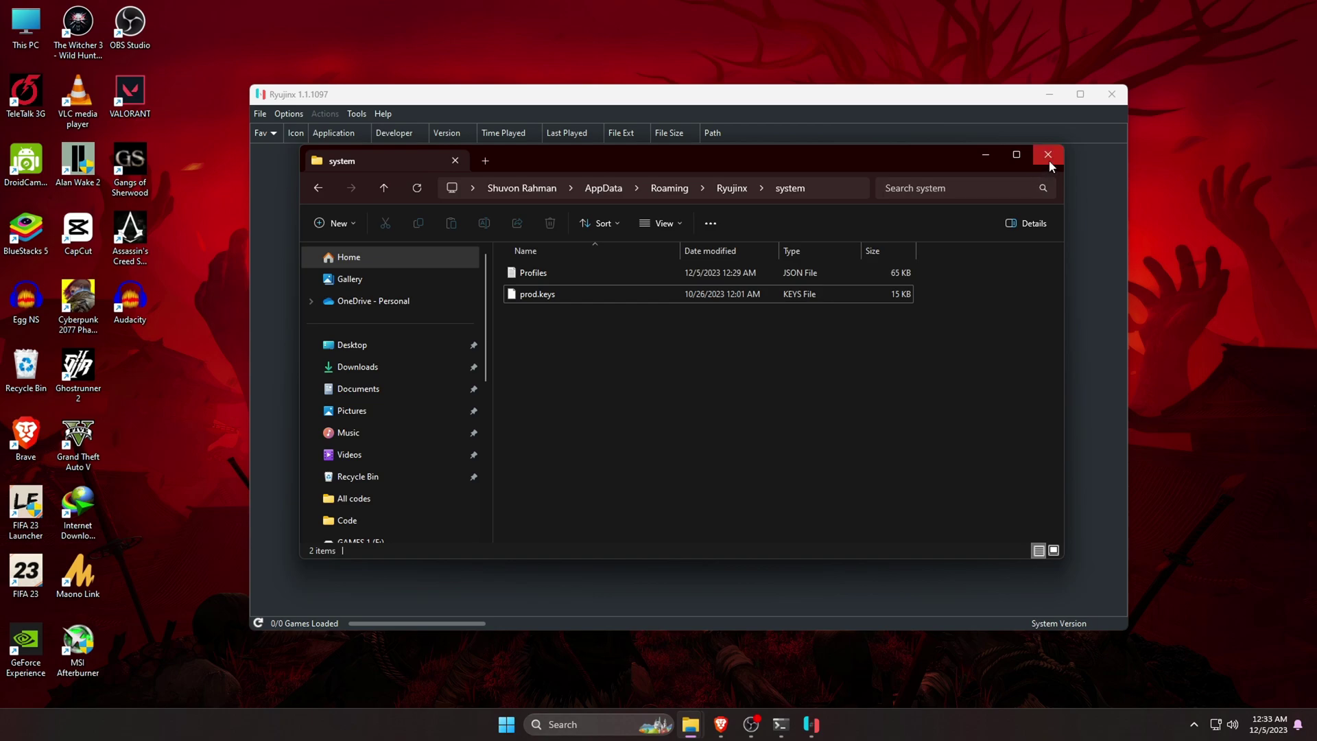
left_click(1048, 155)
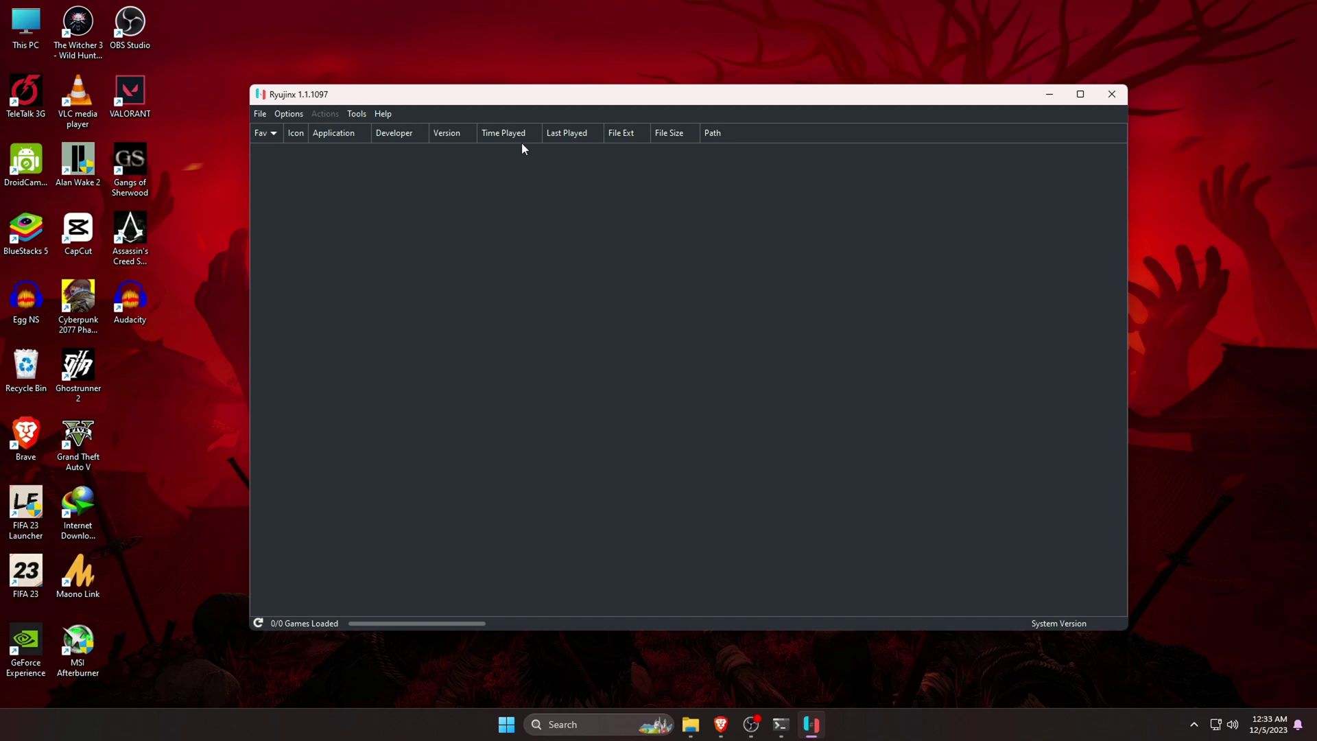
Step: Start a firmware installation from an XCI or ZIP file in Ryujinx
left_click(357, 117)
mouse_move(414, 135)
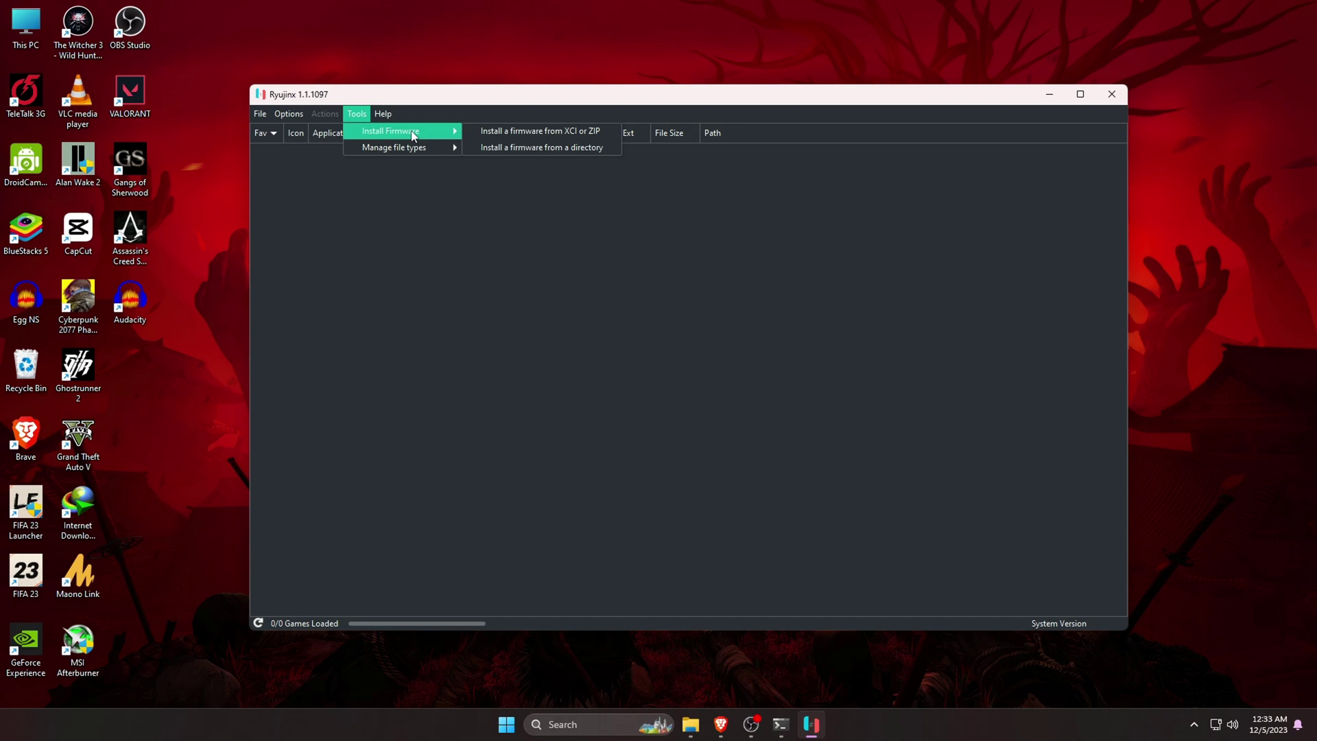
left_click(606, 135)
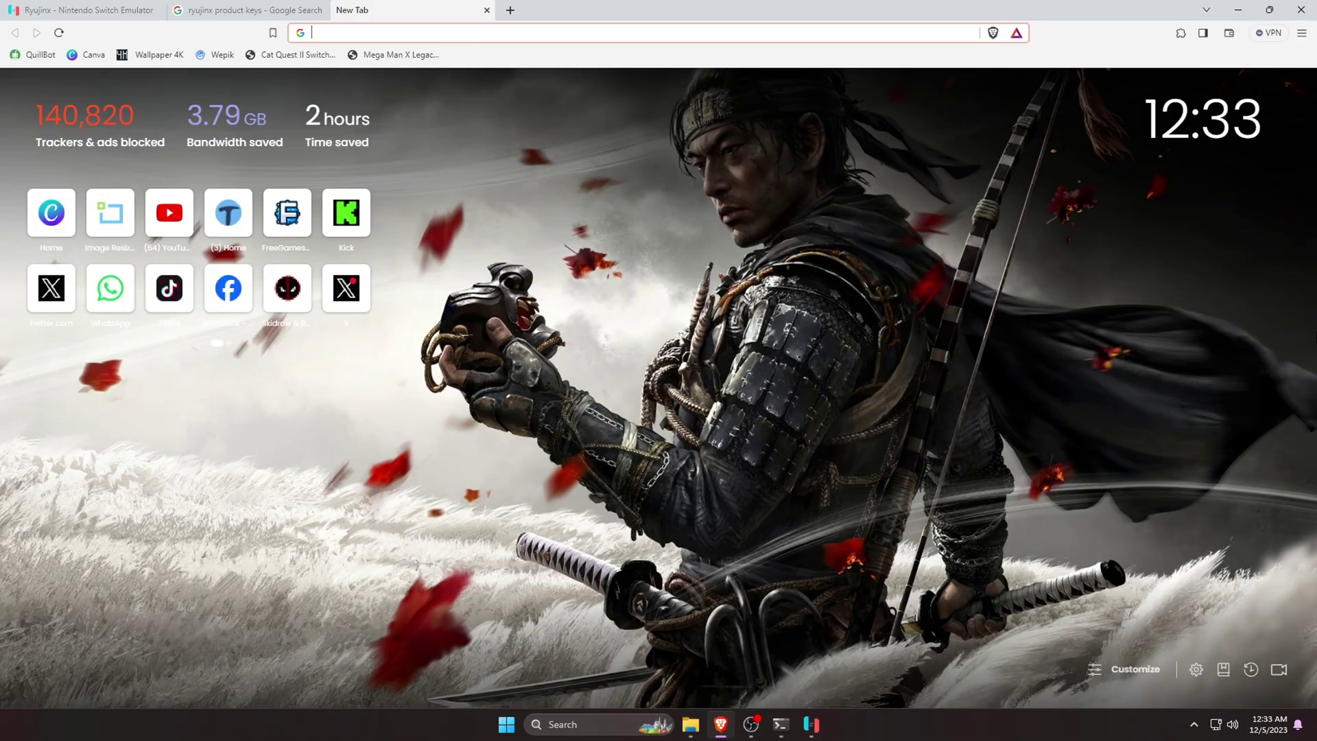
Step: Search the web for "ryujinx firmware" in a new Brave tab
type("ryujinx firmwa")
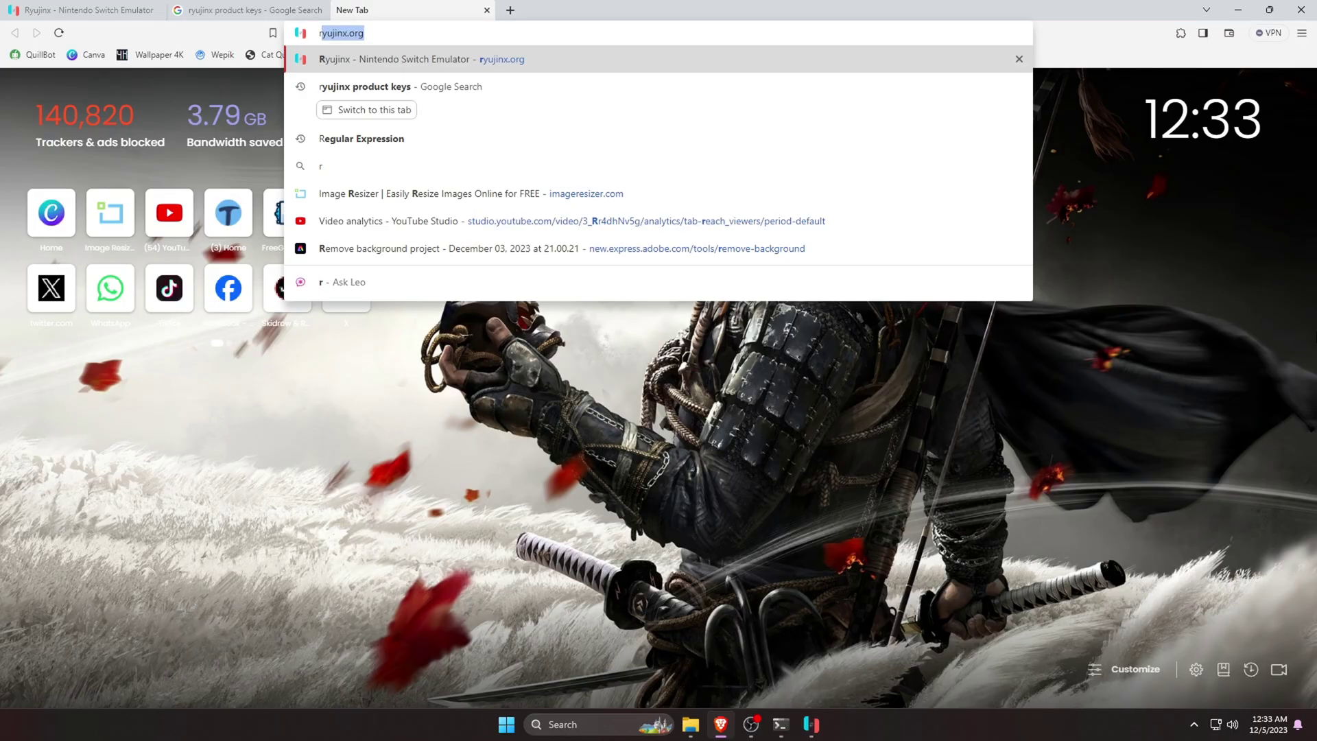
type("re")
key("Return")
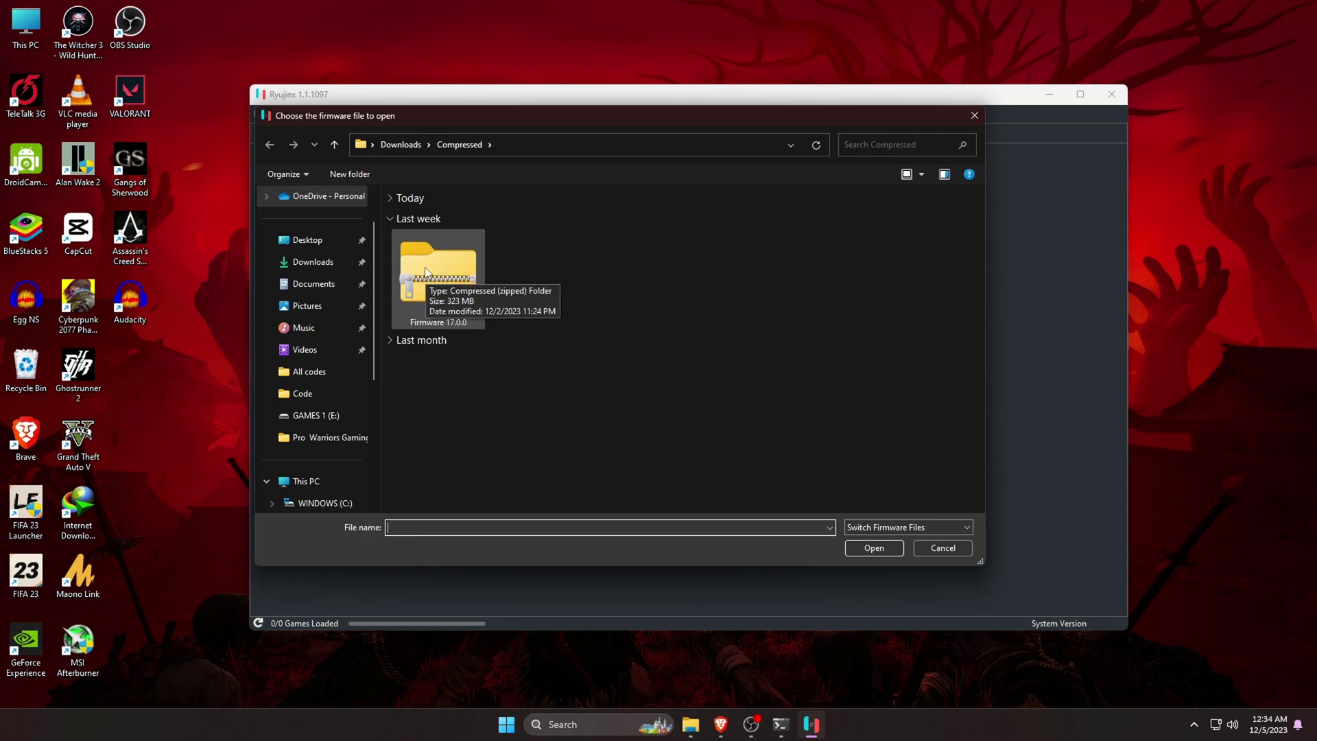
Step: Choose the Firmware 17.0.0 archive in the Compressed downloads folder as the firmware file and confirm its installation
left_click(440, 274)
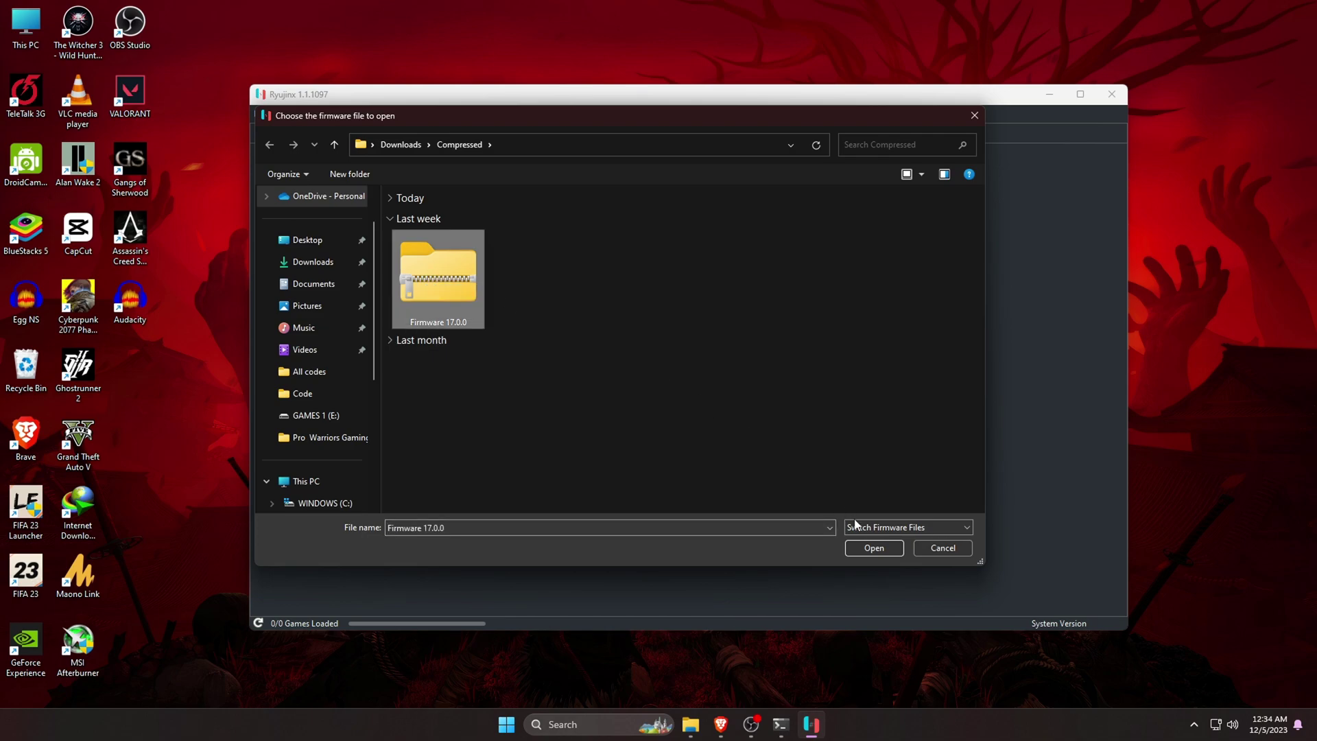
left_click(873, 548)
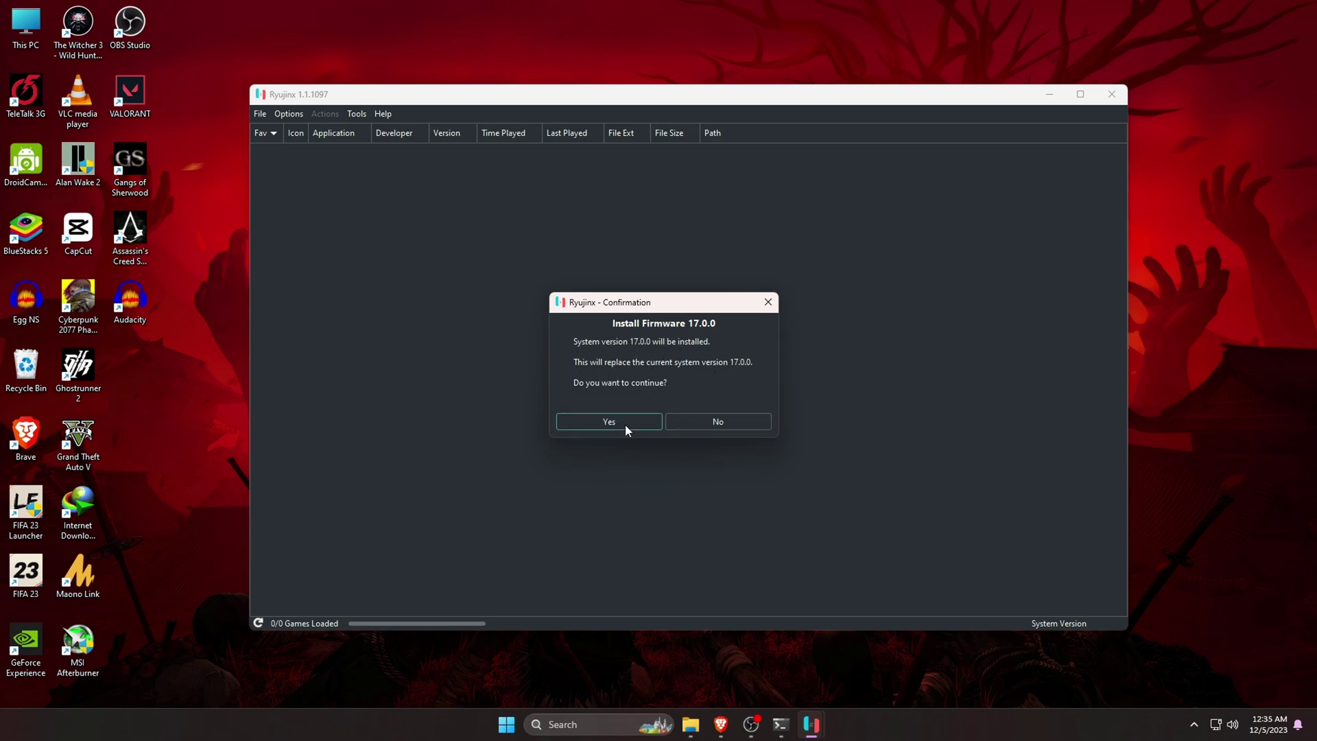
left_click(607, 421)
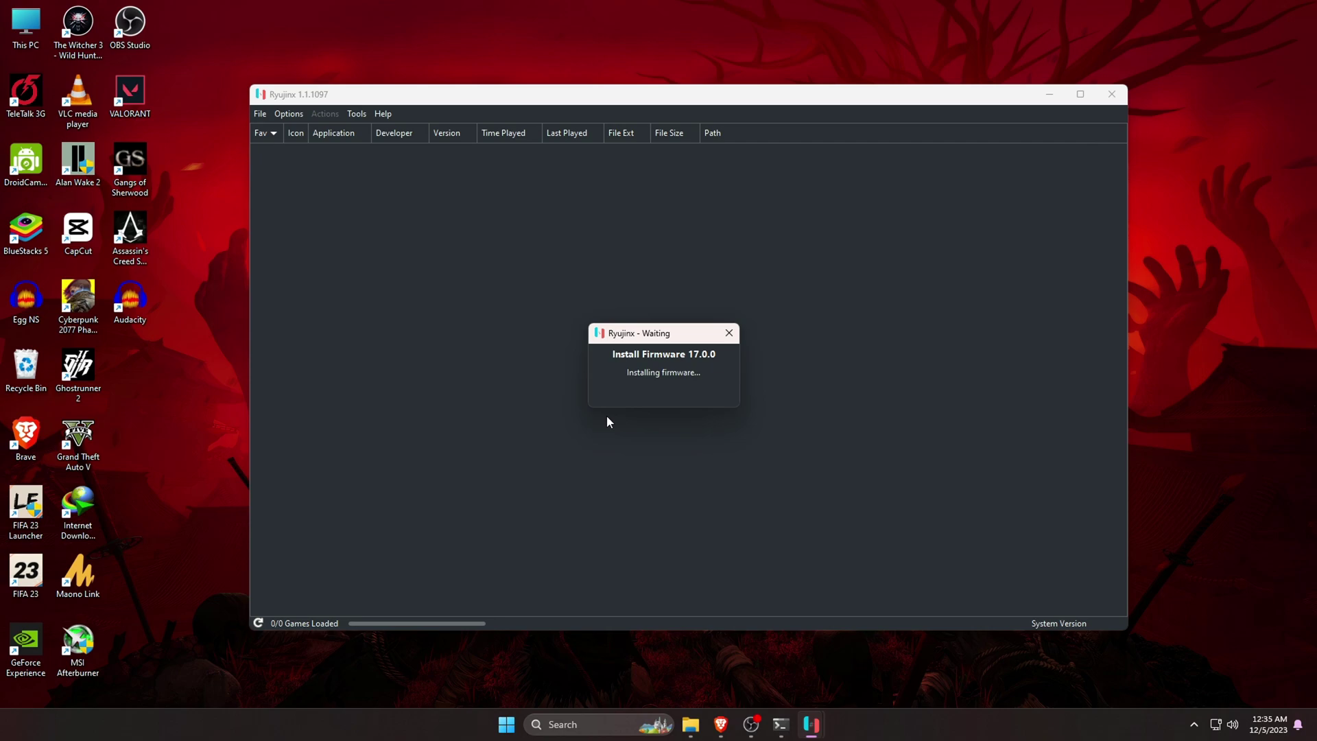
Step: Finish the firmware installation and open the Input settings in Ryujinx
left_click(617, 402)
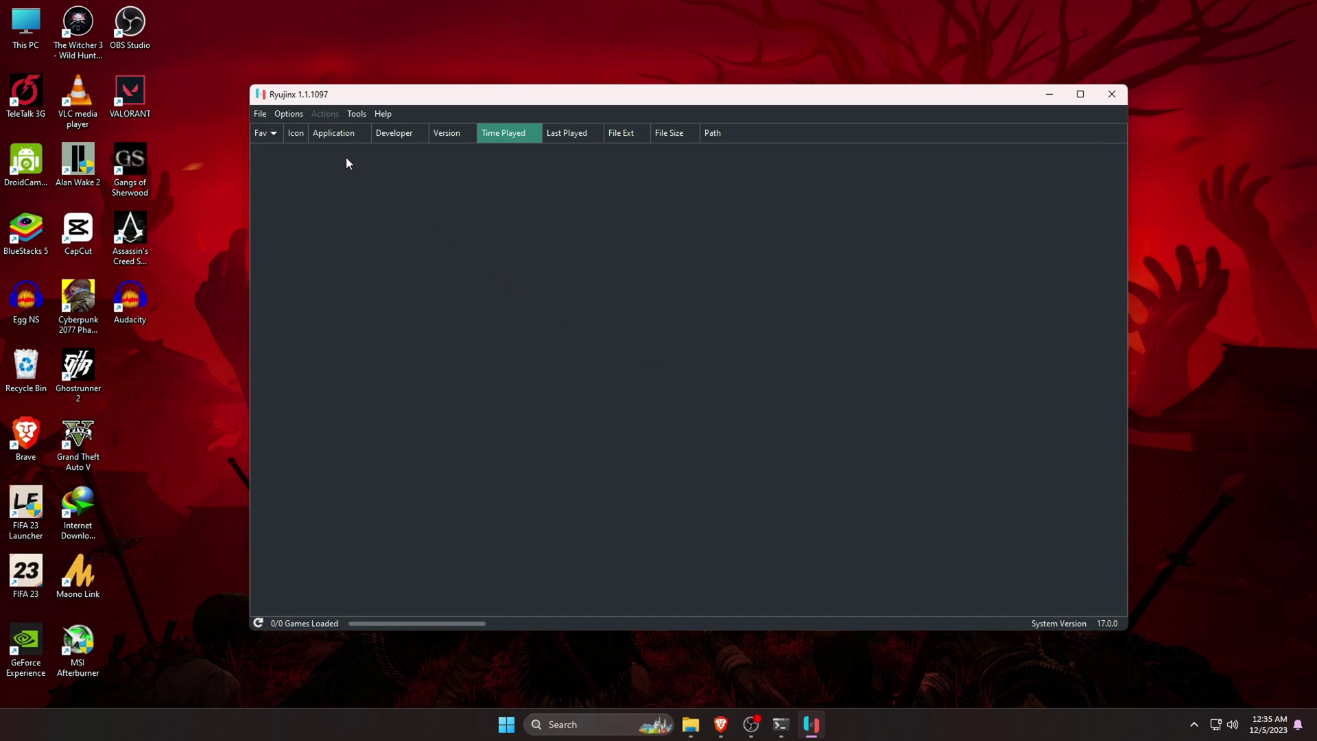
left_click(289, 114)
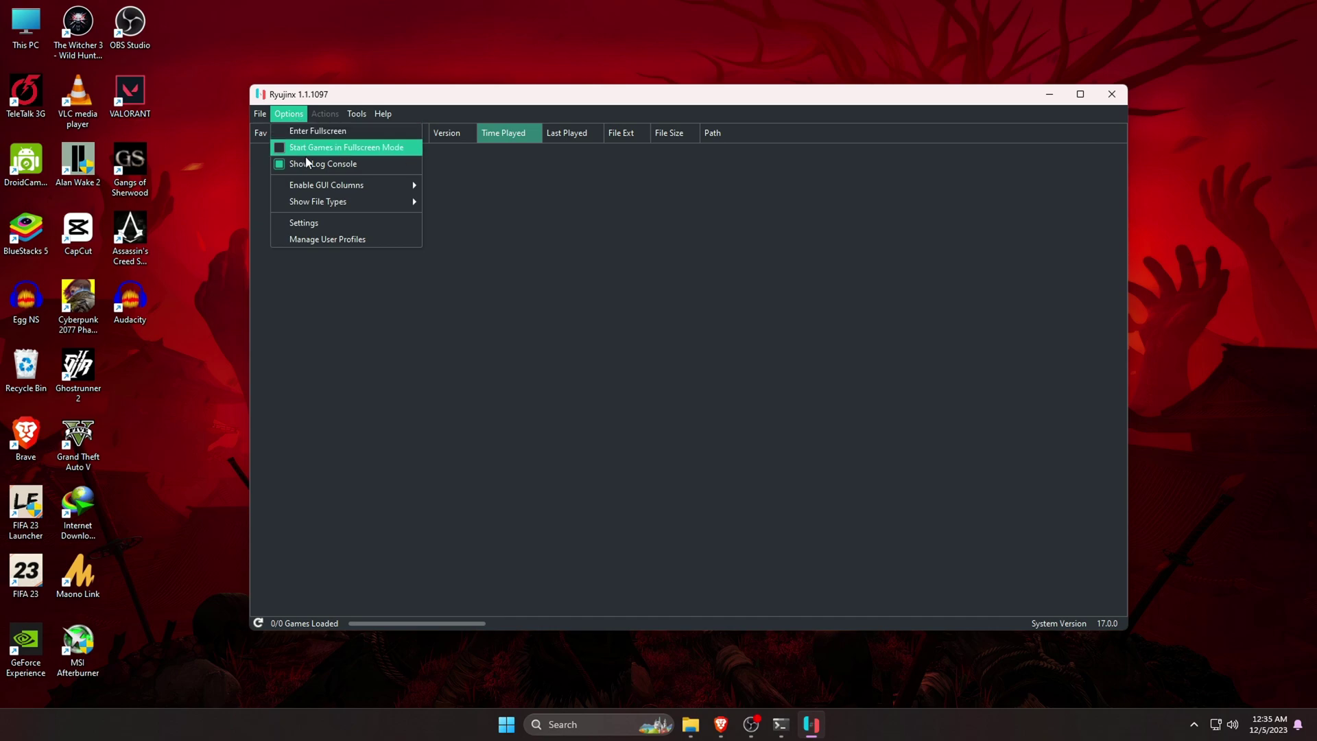
left_click(330, 226)
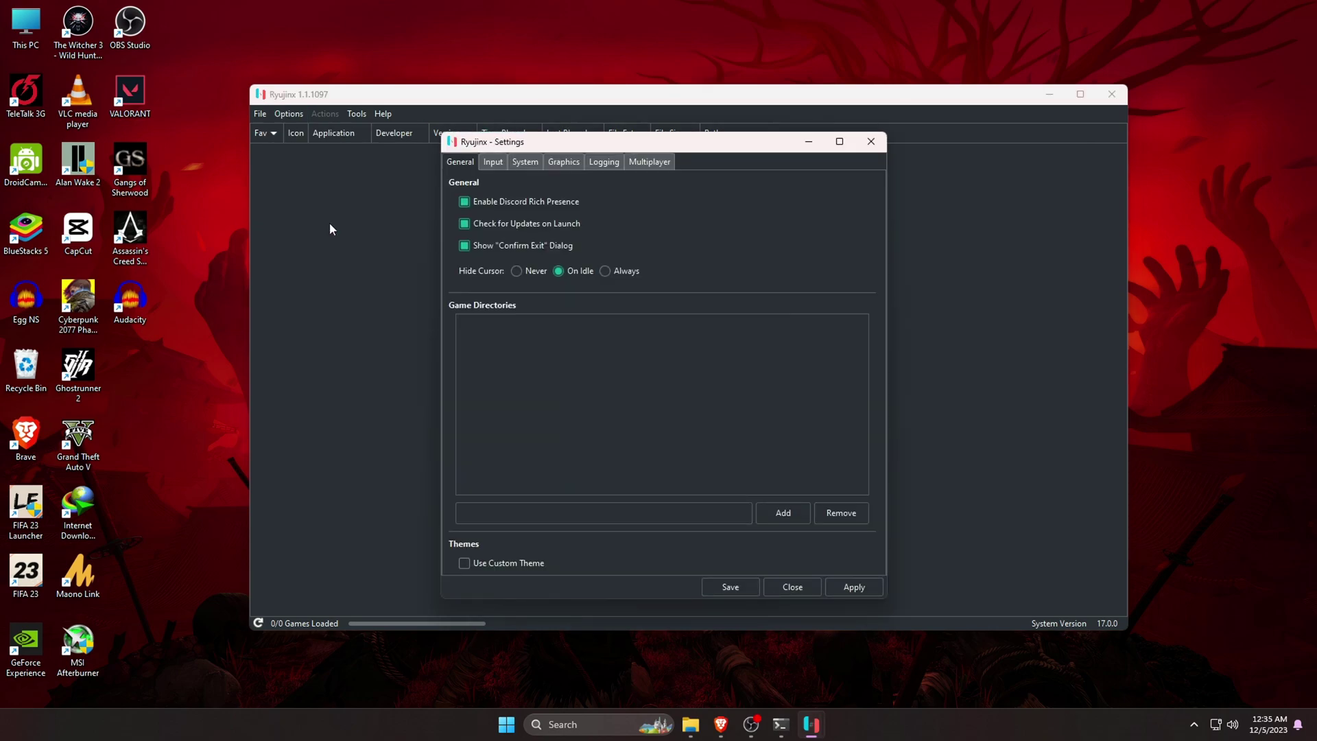
left_click(488, 163)
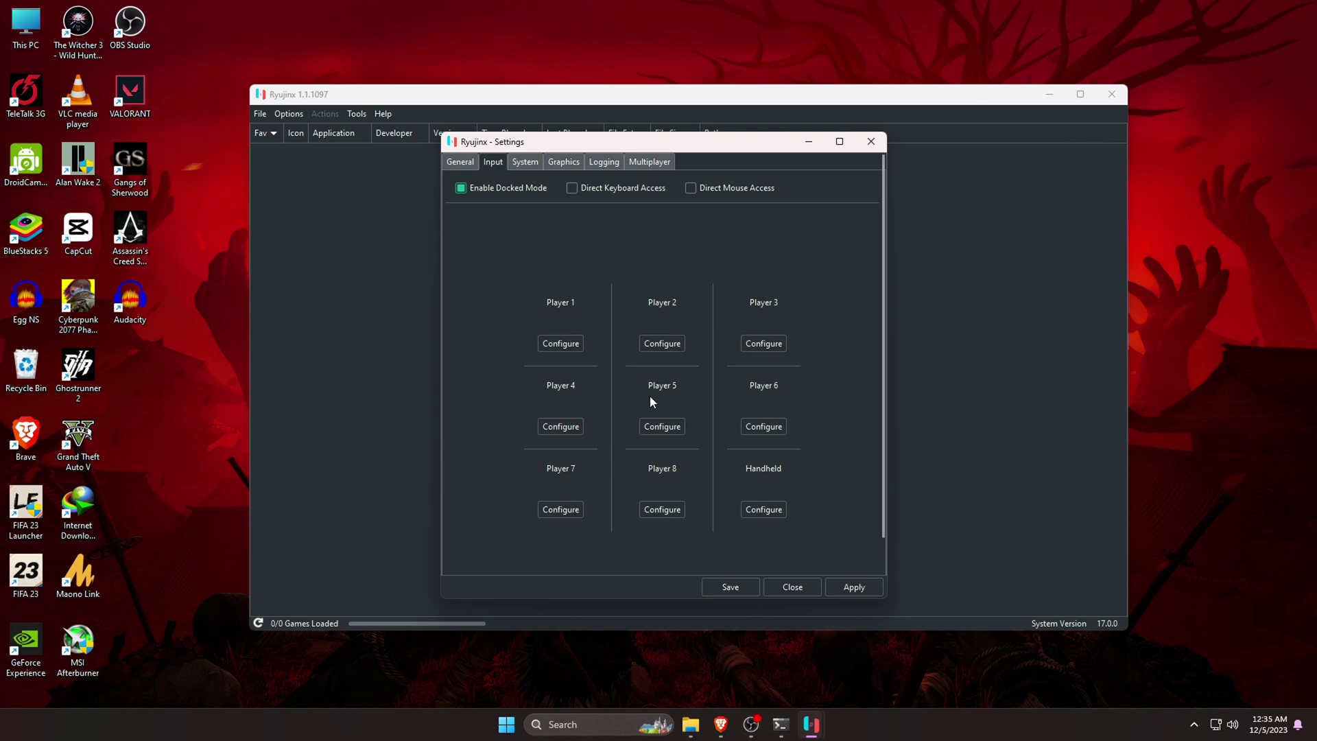
Step: Open the Player 1 controller configuration, select the A button mapping and save the controller settings
left_click(564, 345)
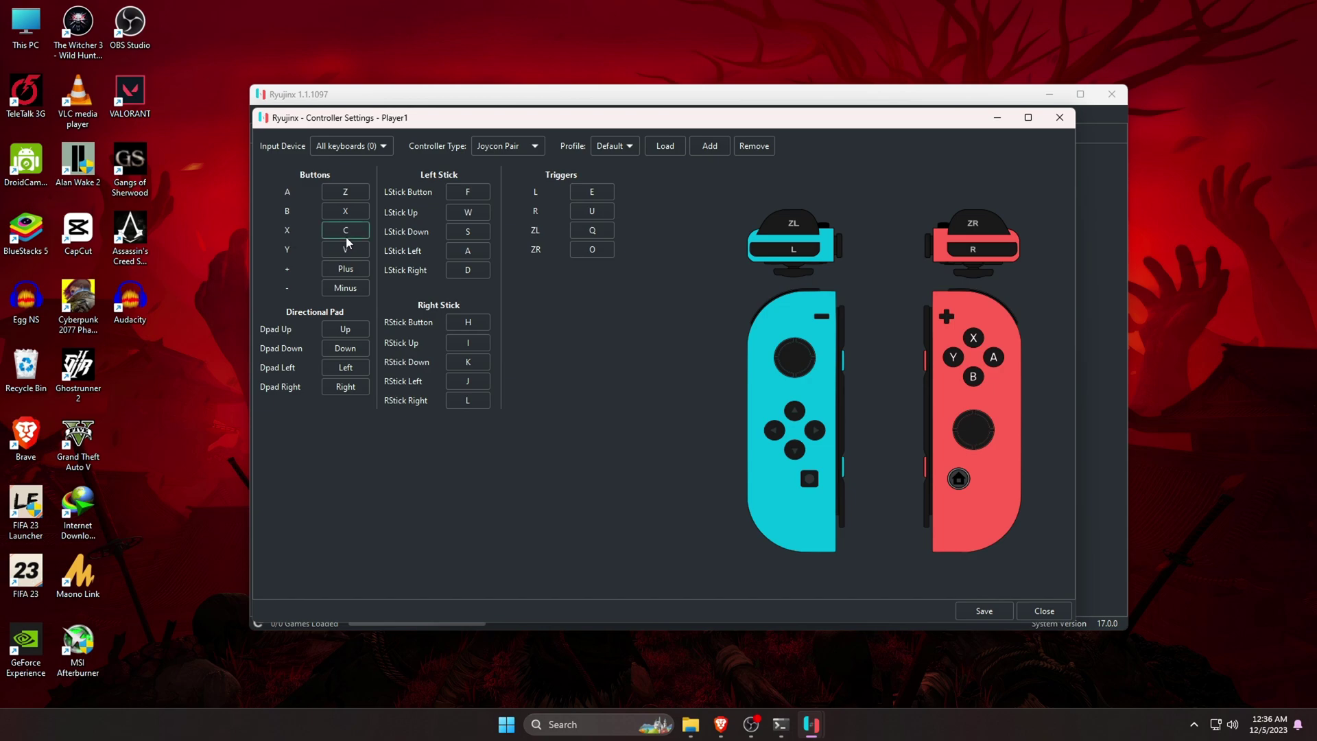
left_click(351, 197)
left_click(980, 611)
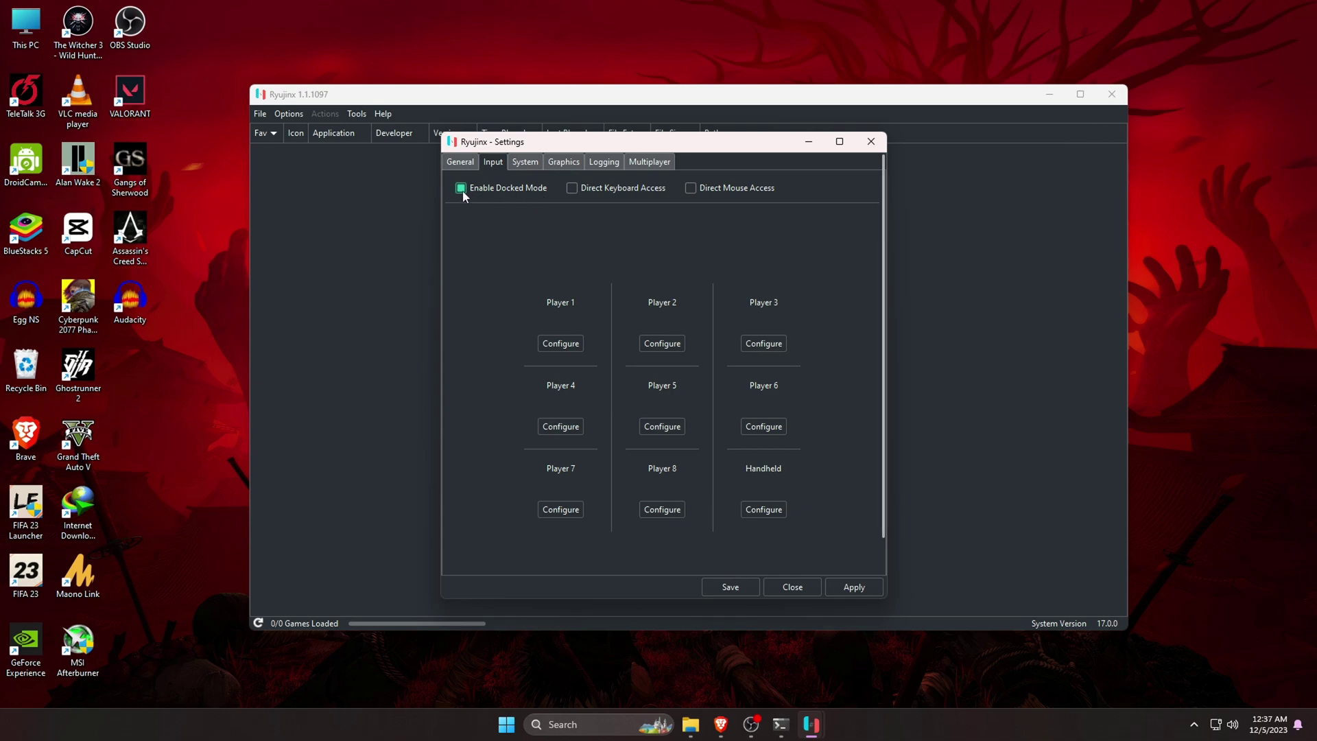
Step: Review the Enable Docked Mode description, the System settings and the Graphics settings
mouse_move(462, 196)
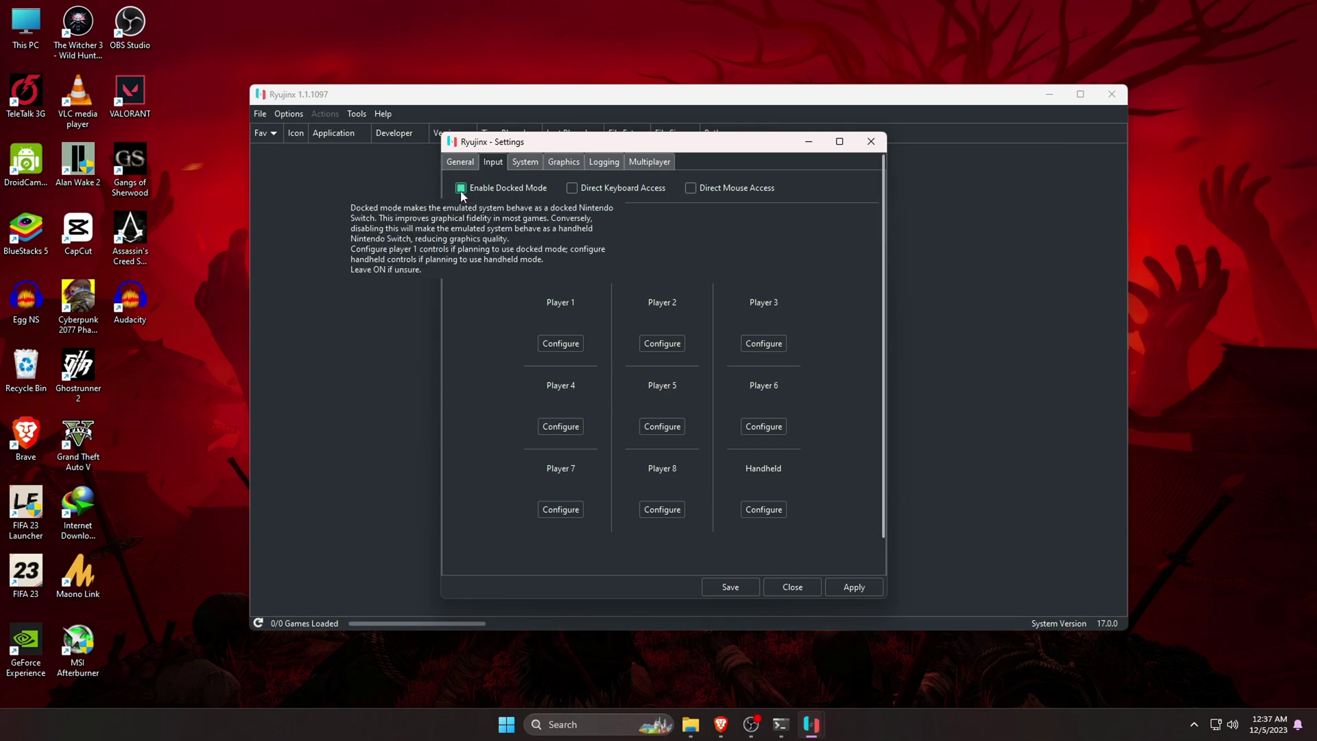
left_click(524, 163)
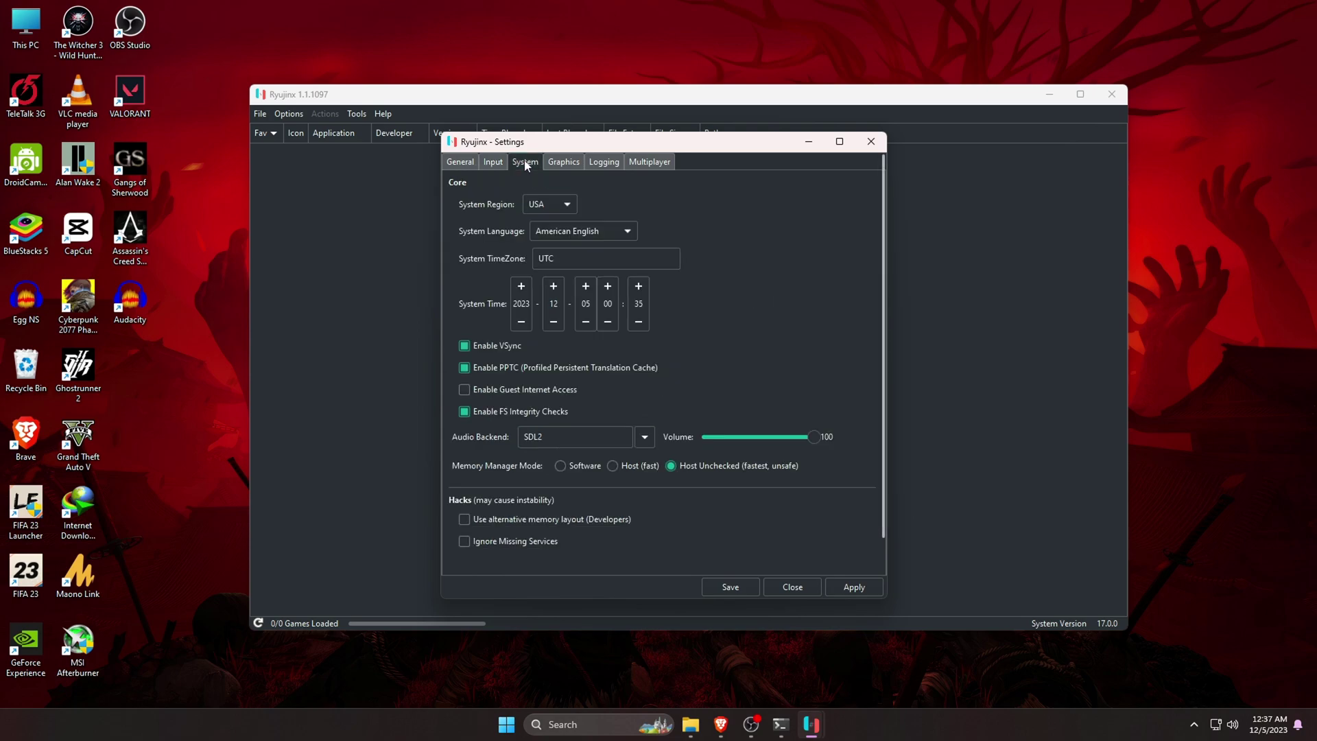
left_click(565, 163)
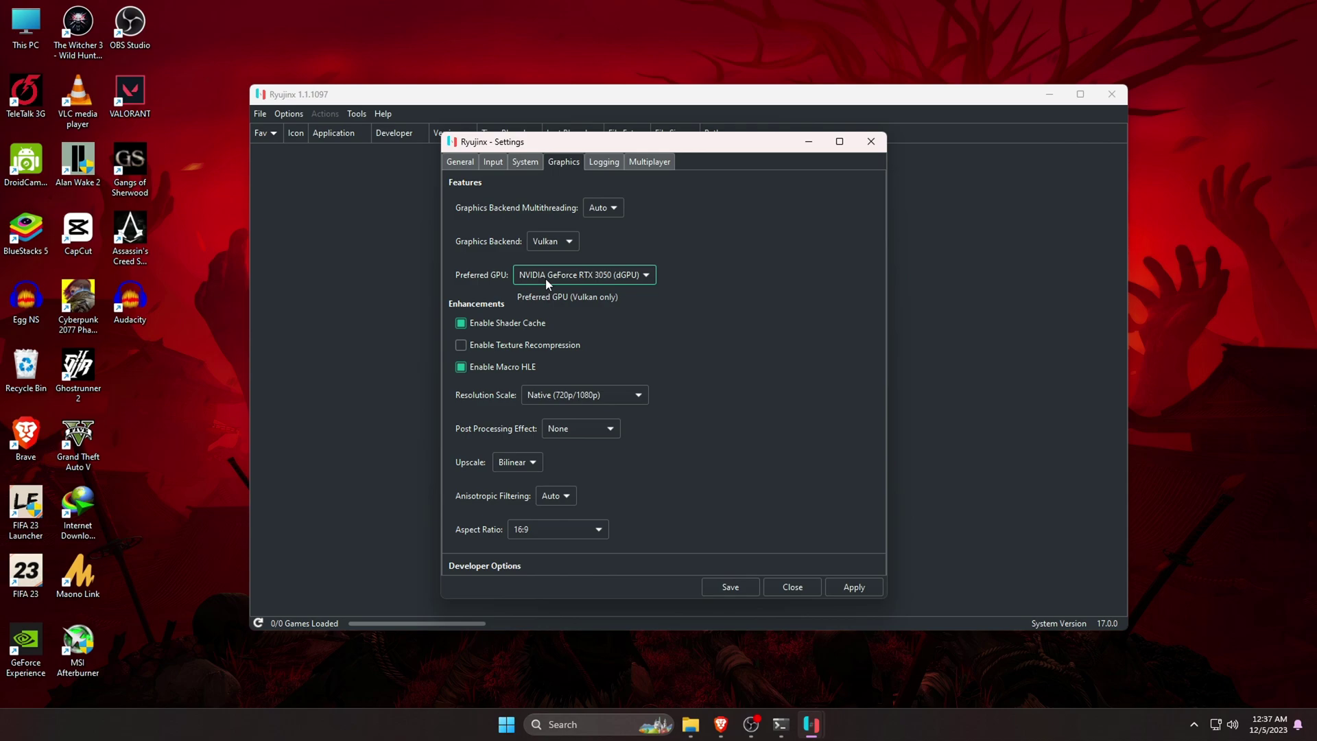
Step: Choose Native (720p/1080p) as the resolution scale and Auto as the anisotropic filtering
left_click(574, 398)
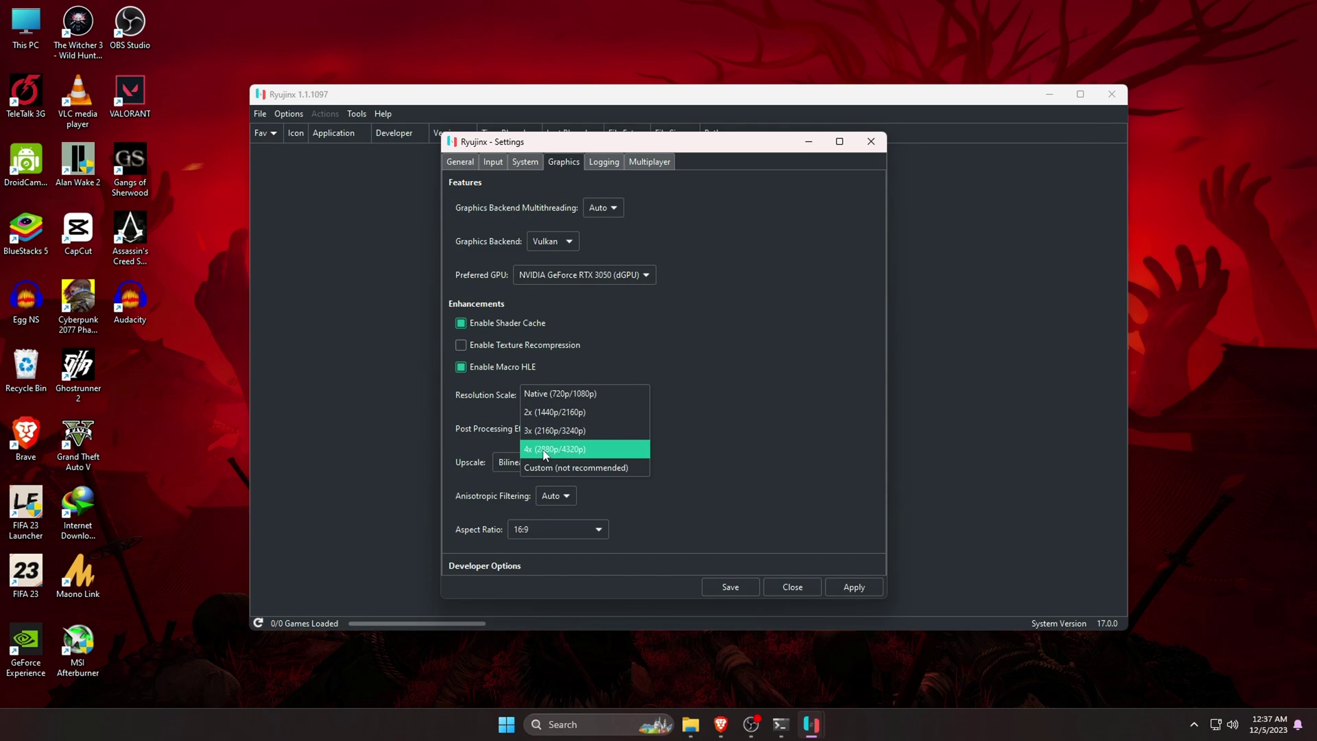
left_click(596, 397)
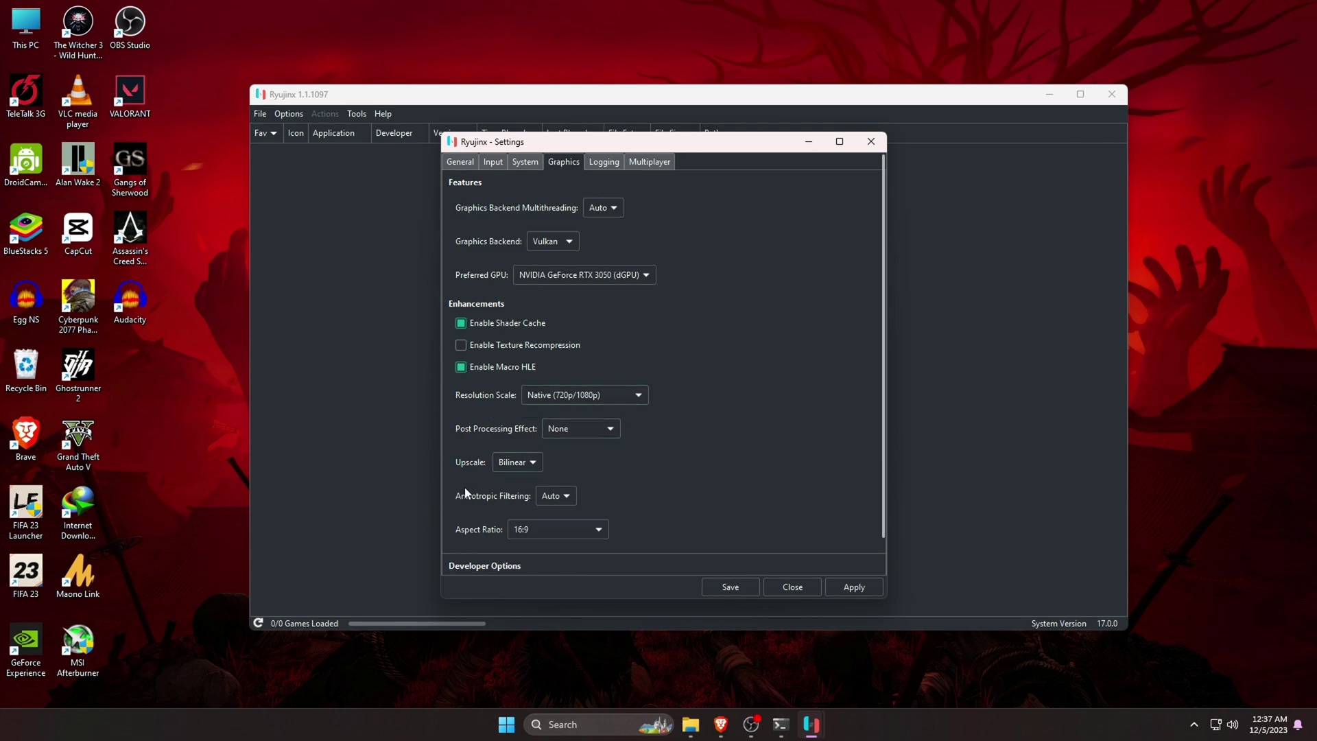
left_click(561, 496)
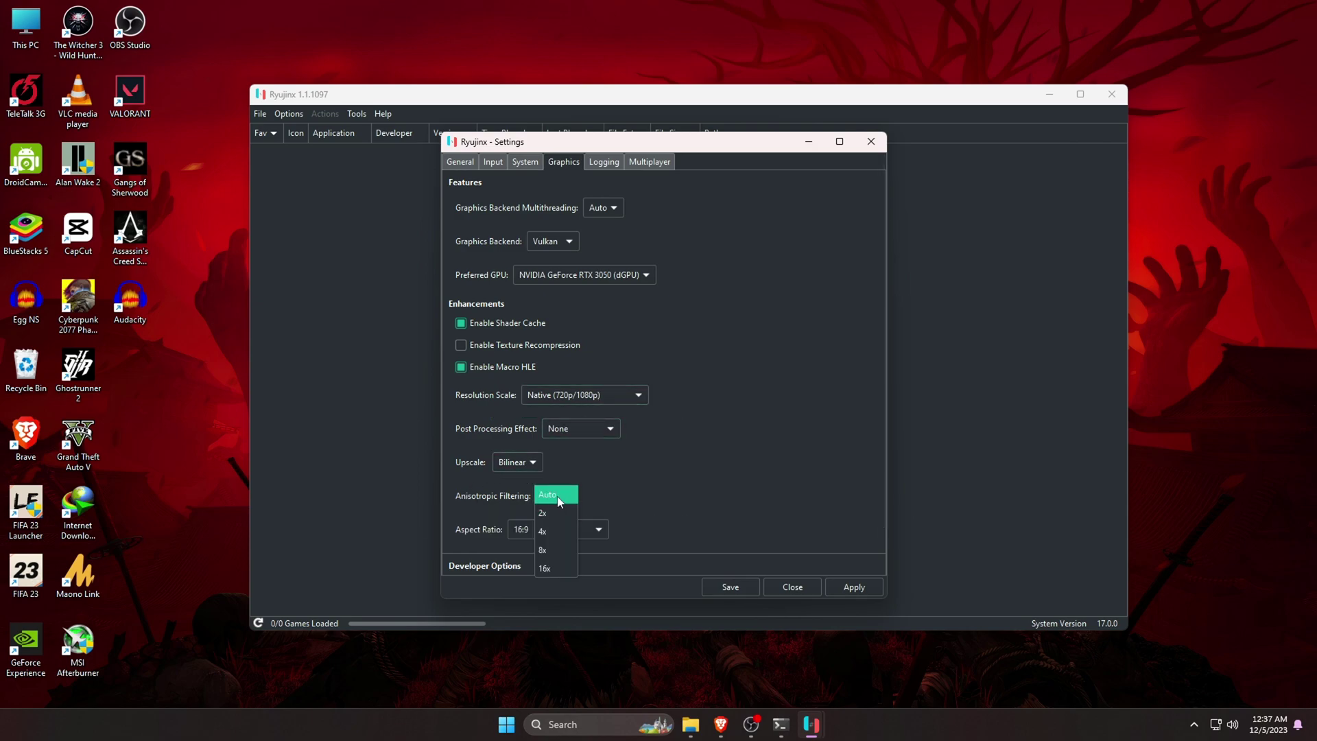
left_click(557, 495)
Step: Set the graphics aspect ratio to 4:3 and save the settings
scroll(621, 489, "down", 1)
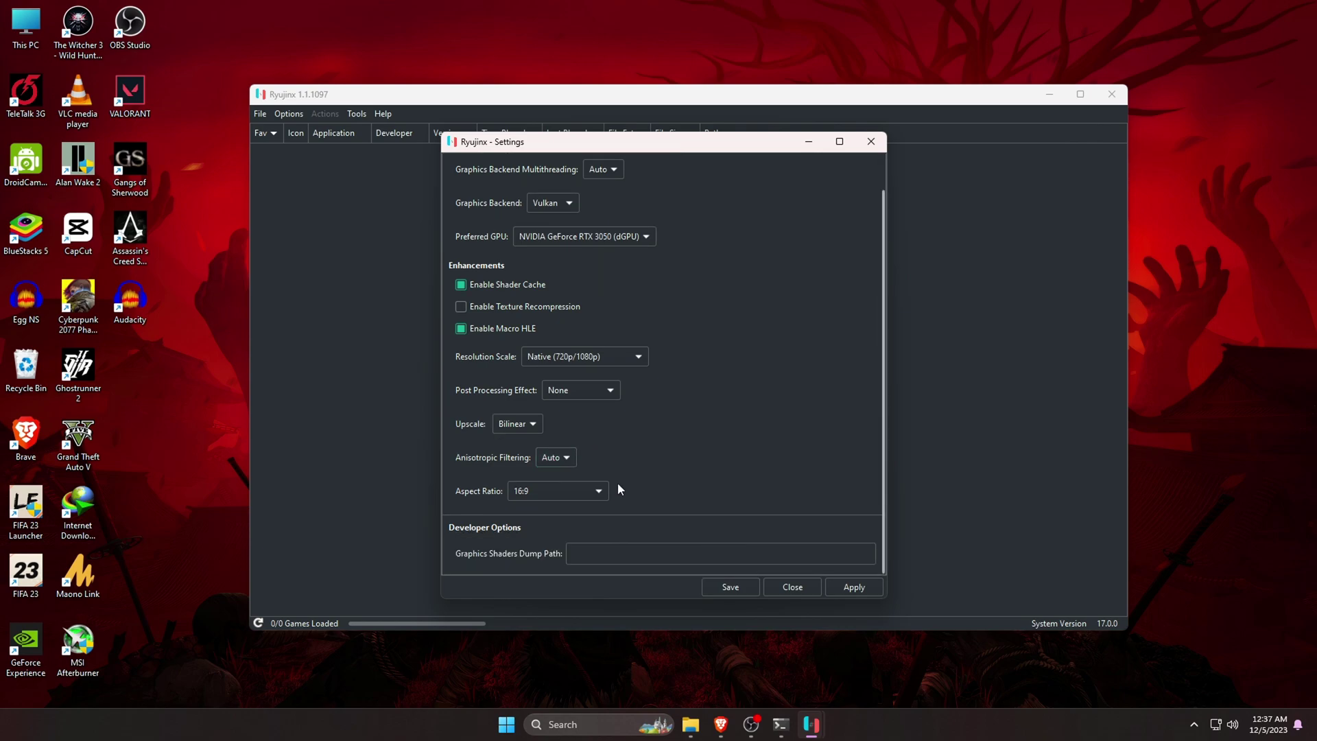
scroll(550, 489, "up", 1)
scroll(619, 469, "up", 1)
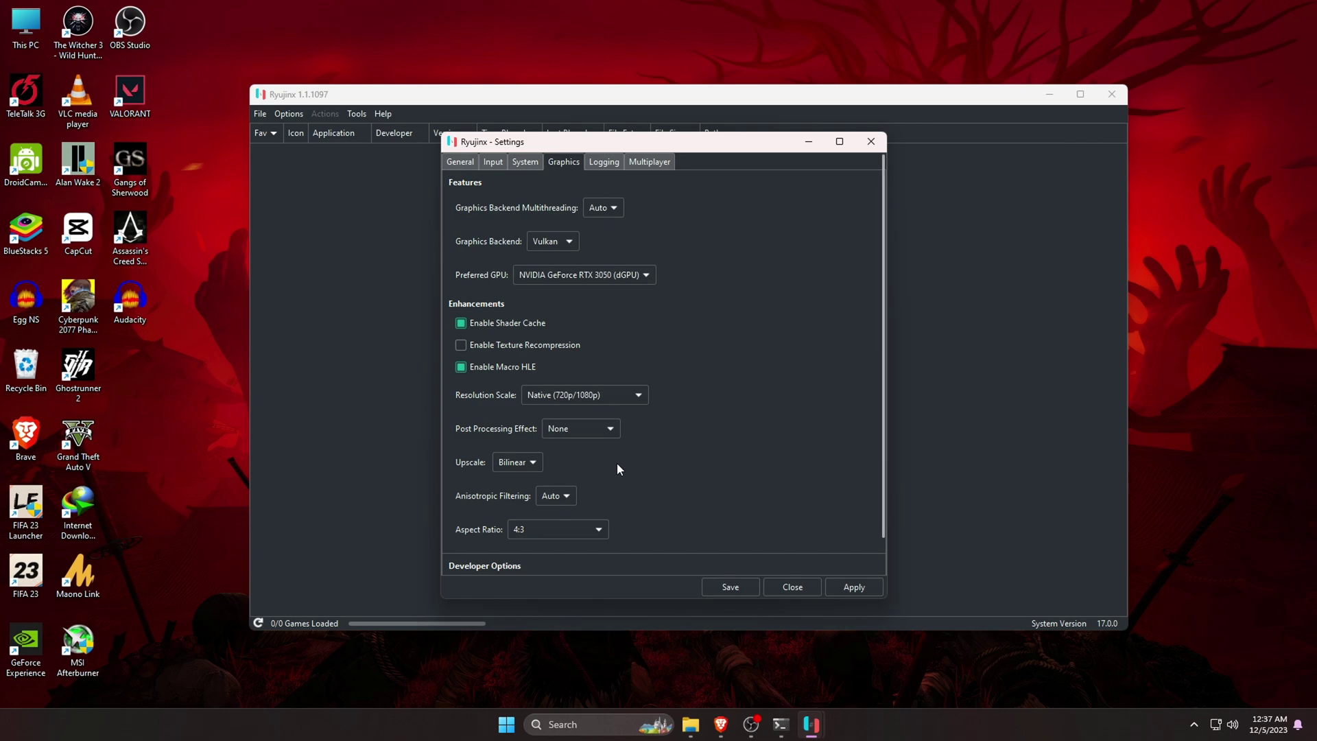
left_click(717, 587)
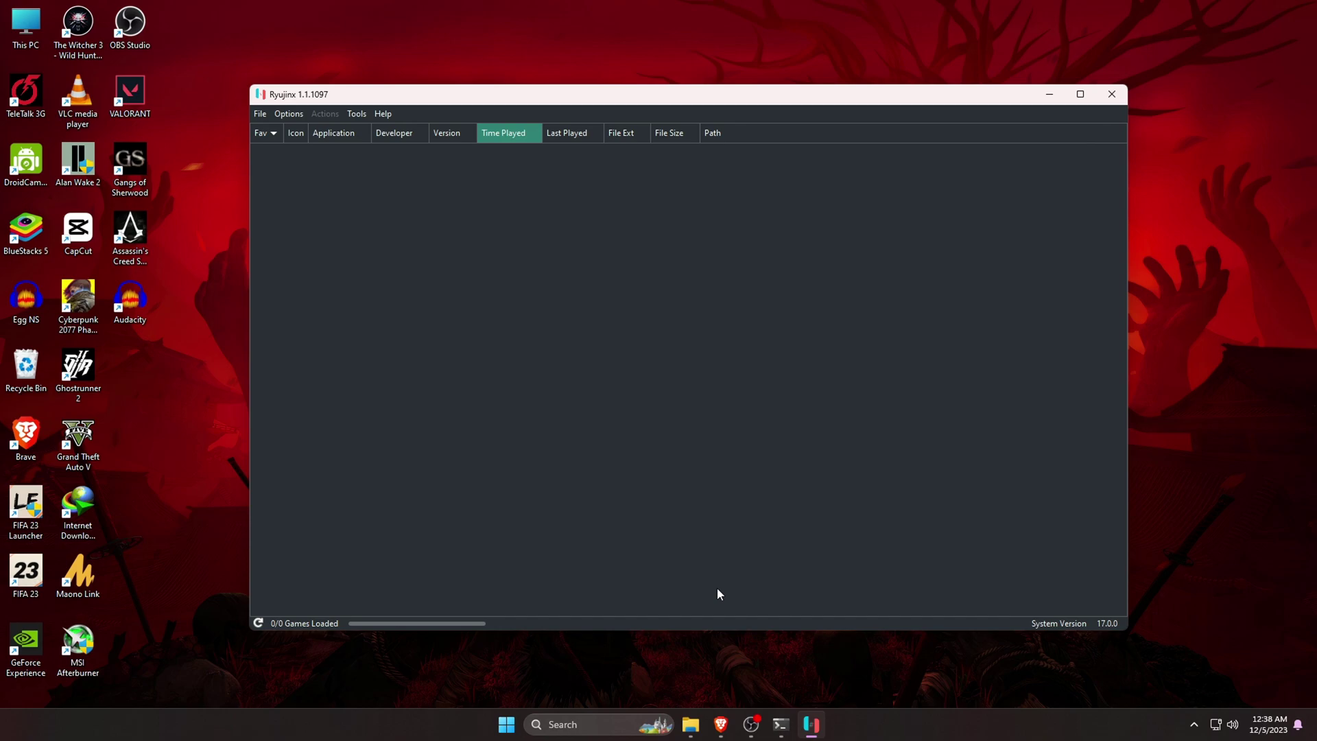
Step: Add the NSP Games folder on the UPLOADED (J:) drive as a game directory and apply the setting
left_click(290, 116)
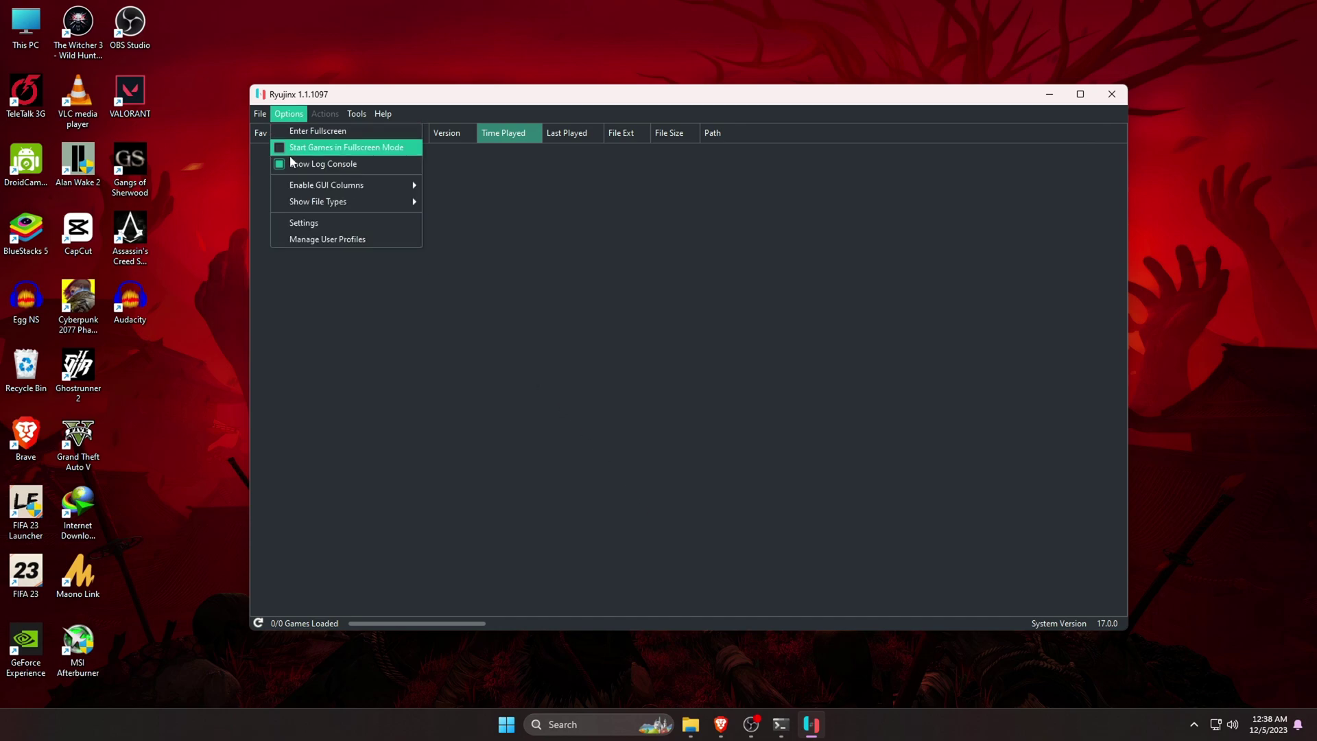
left_click(306, 223)
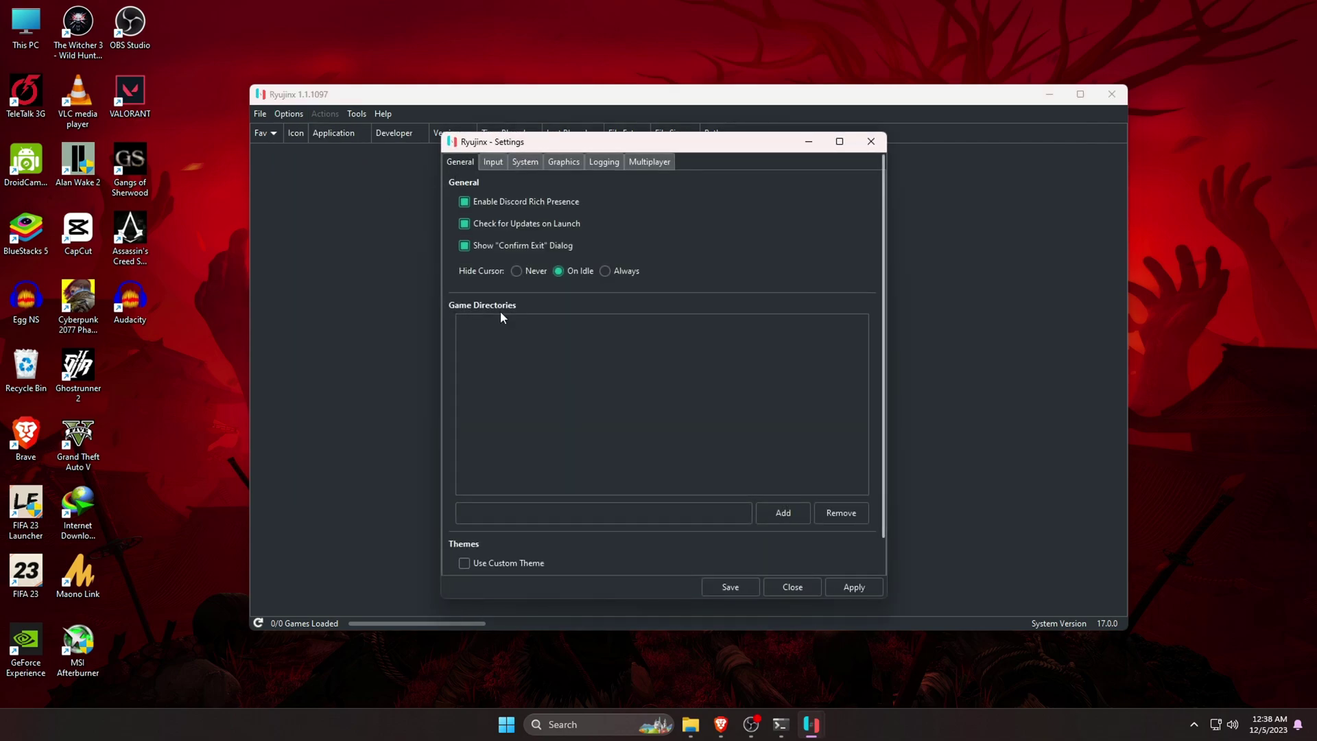
left_click(780, 515)
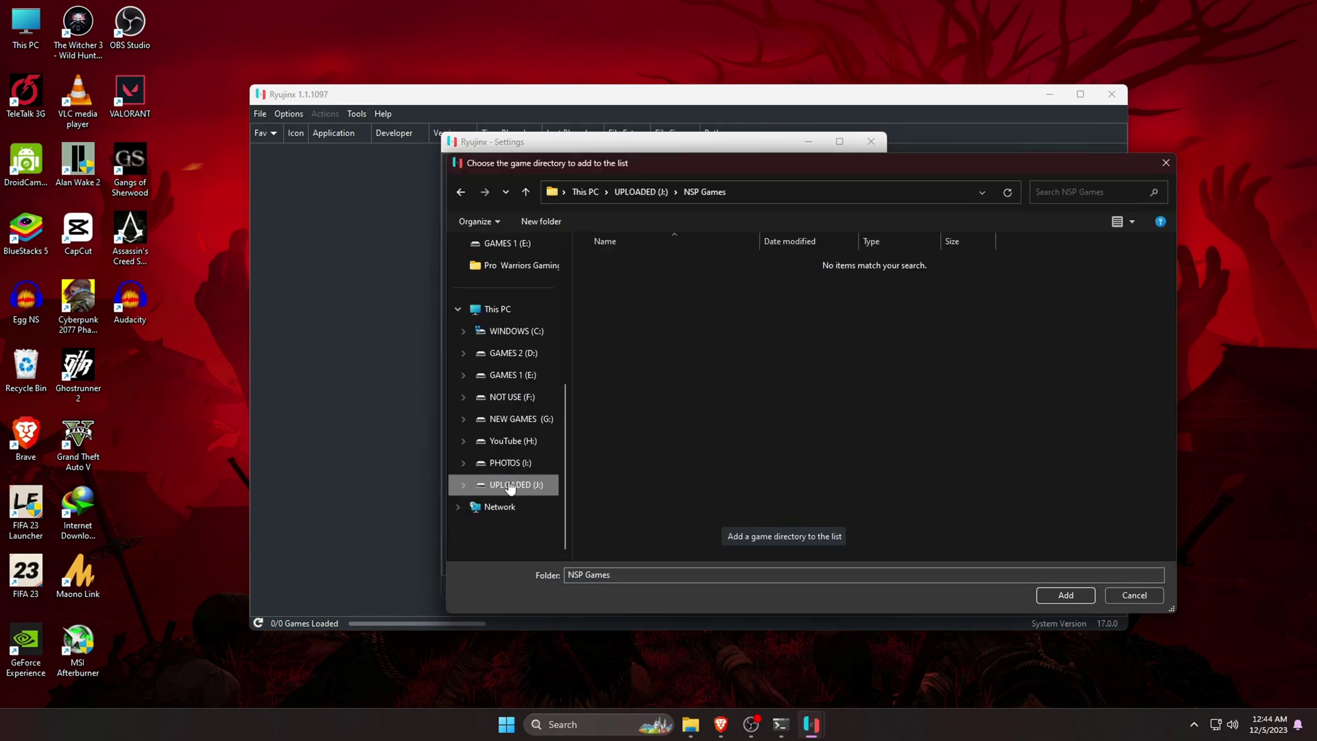
left_click(507, 484)
double_click(620, 328)
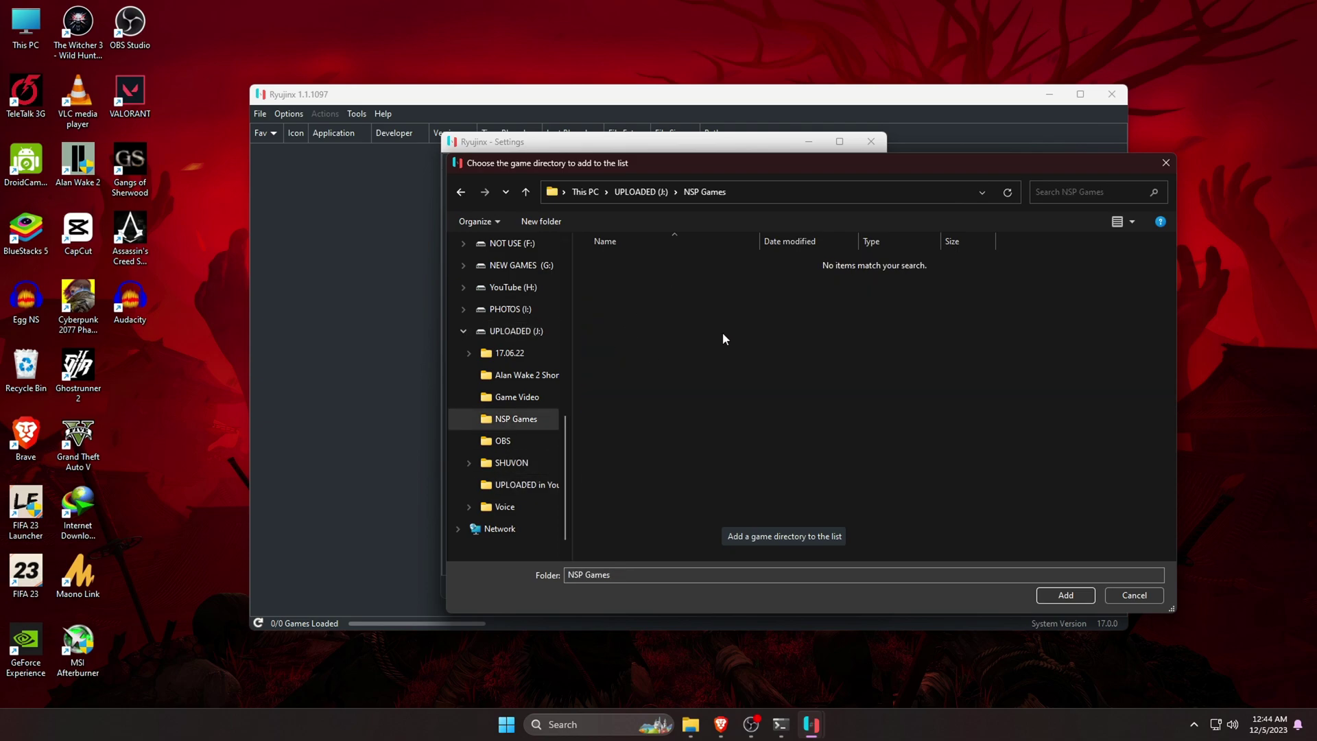
left_click(1083, 595)
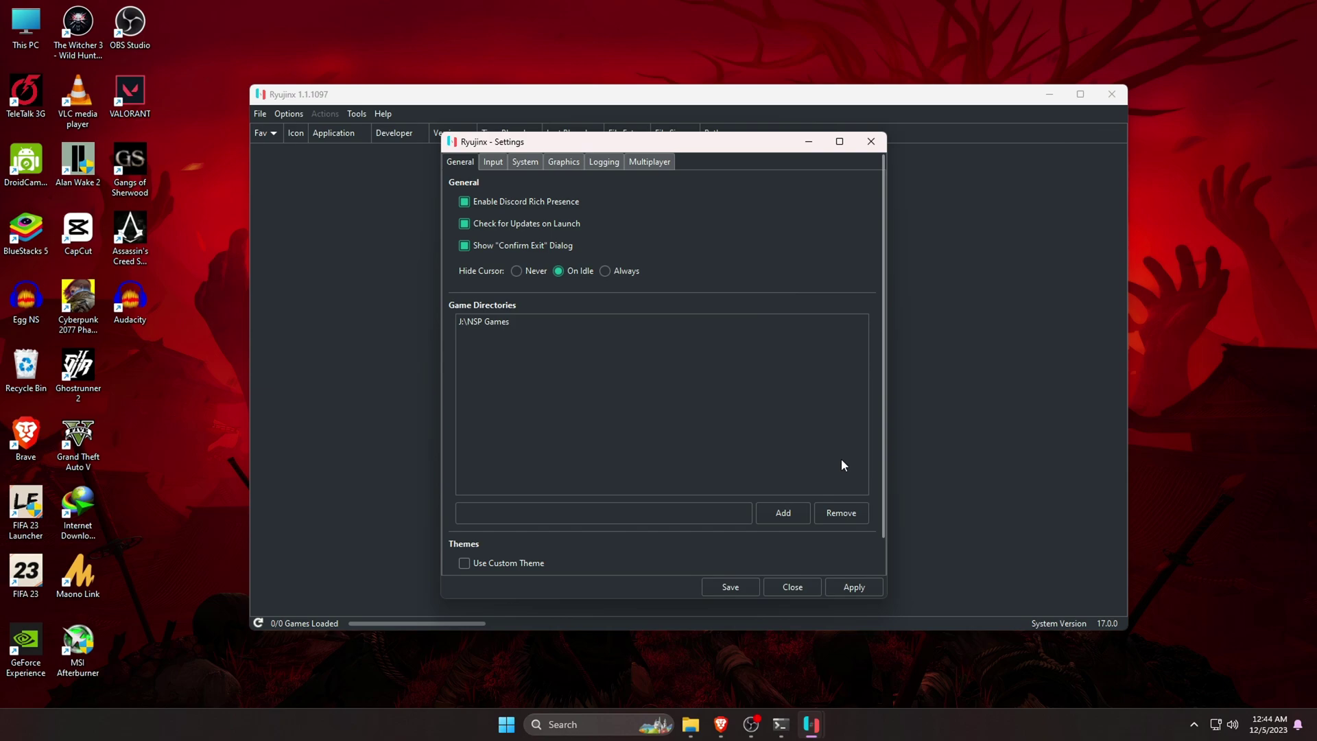
left_click(854, 587)
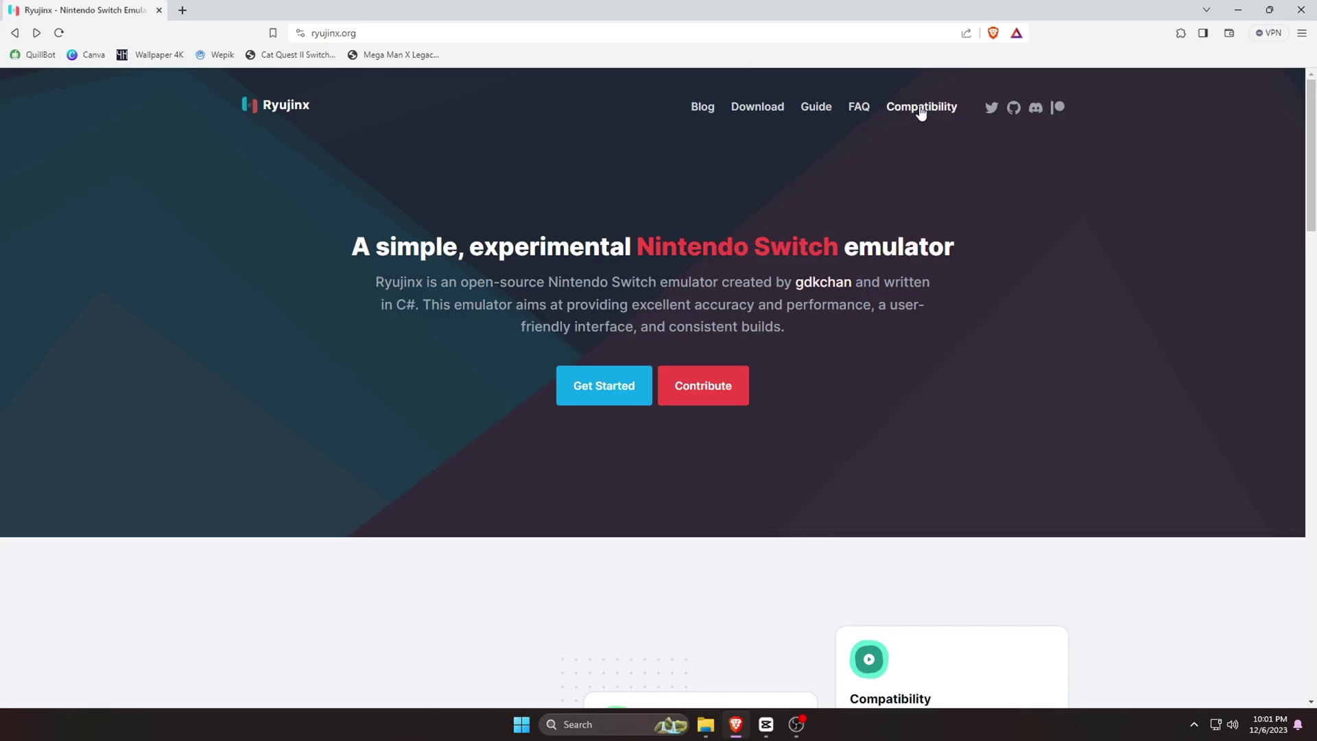
Step: Switch to Brave and look through the game compatibility page of ryujinx.org
left_click(920, 108)
left_click_drag(1315, 161, 1315, 433)
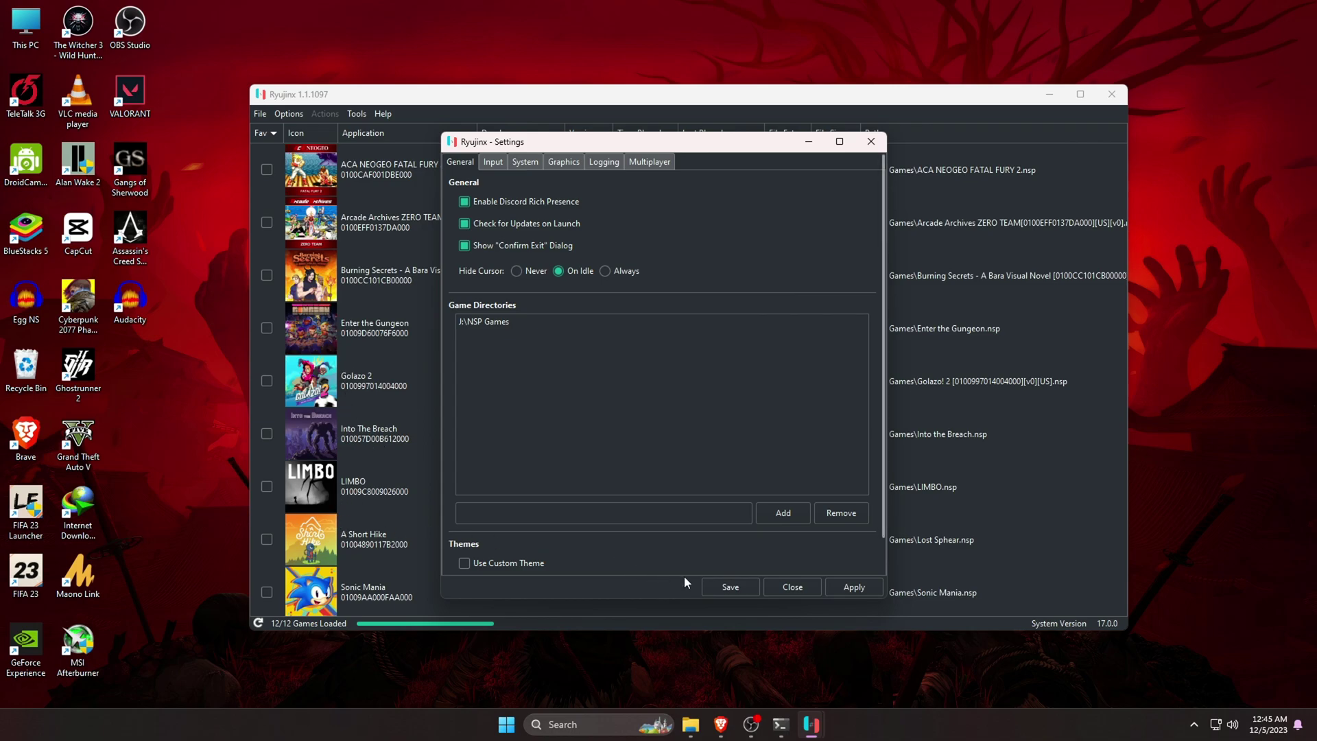
Step: Save the settings in Ryujinx and maximize its window with the game list
left_click(719, 588)
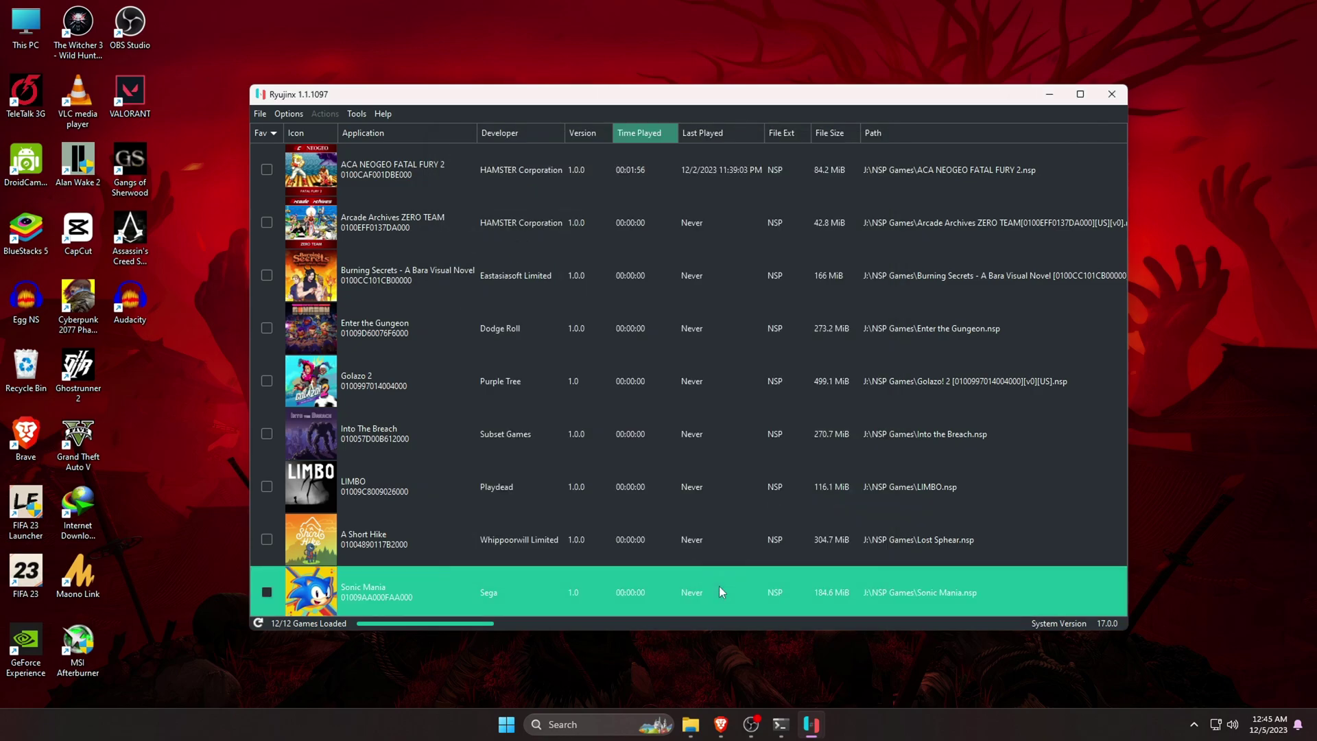
key("Return")
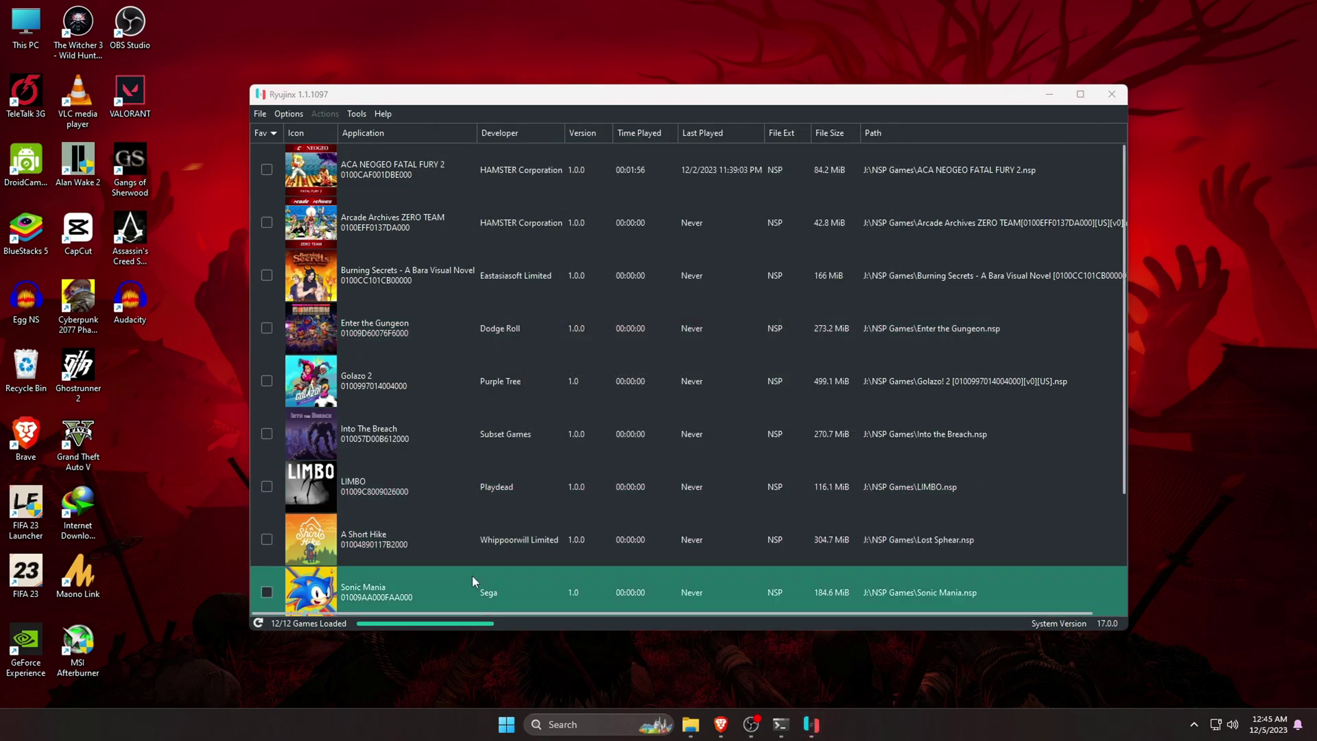
scroll(374, 268, "down", 1)
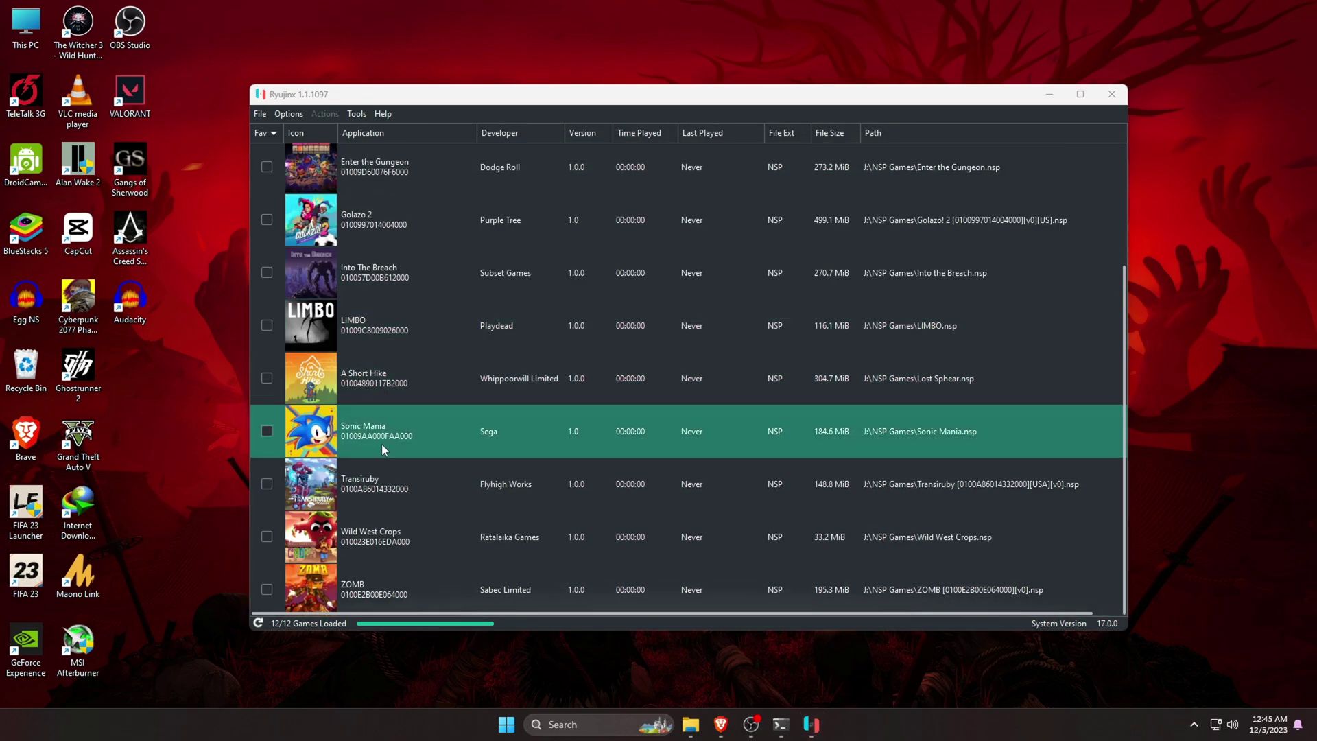
scroll(381, 444, "up", 3)
left_click(1080, 94)
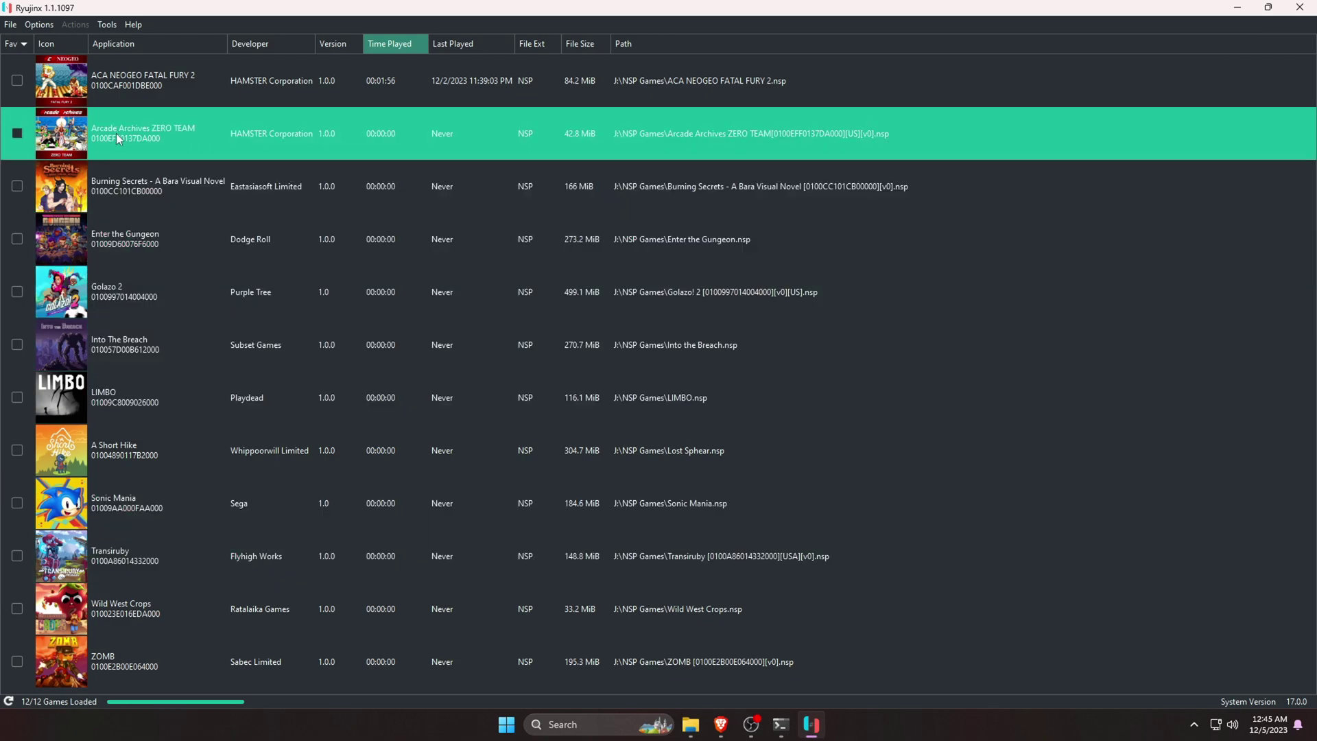
Step: Open the title updates of Arcade Archives ZERO TEAM, browse the NSP Games folder for an update file and close the manager
right_click(117, 137)
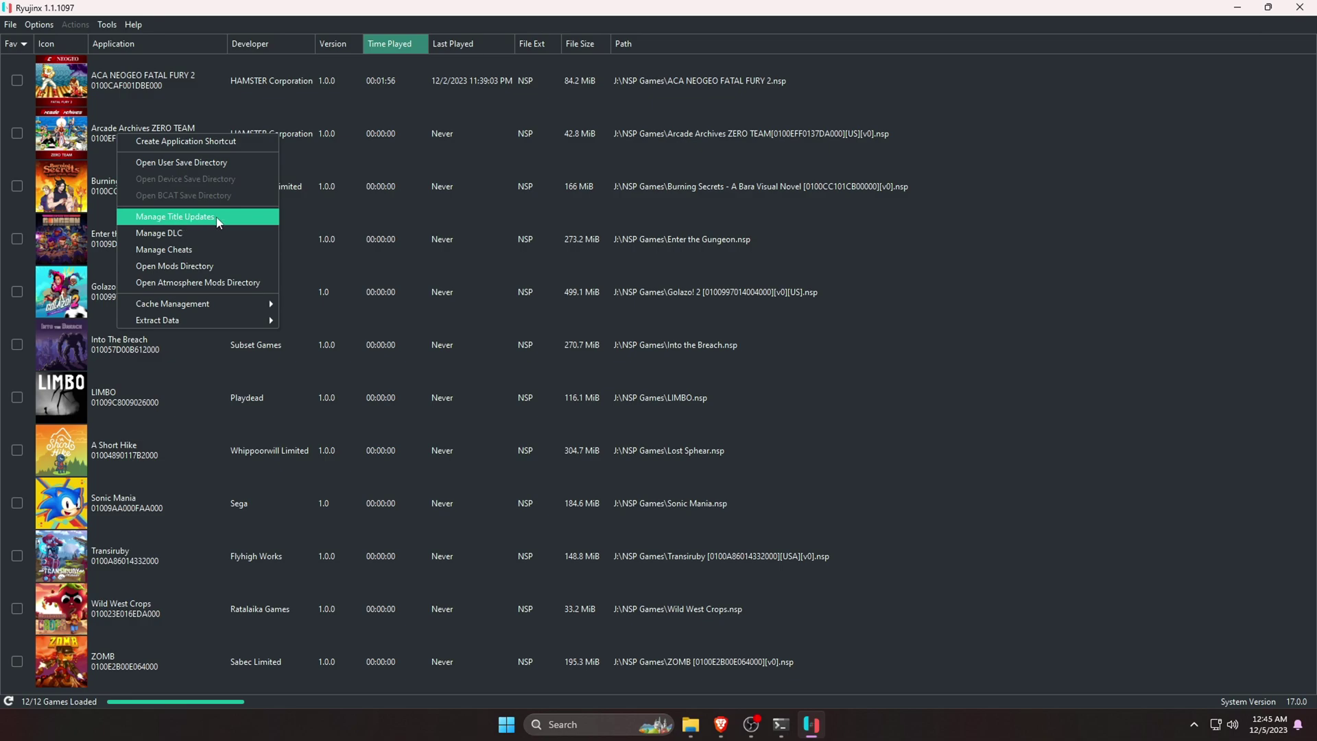
left_click(189, 216)
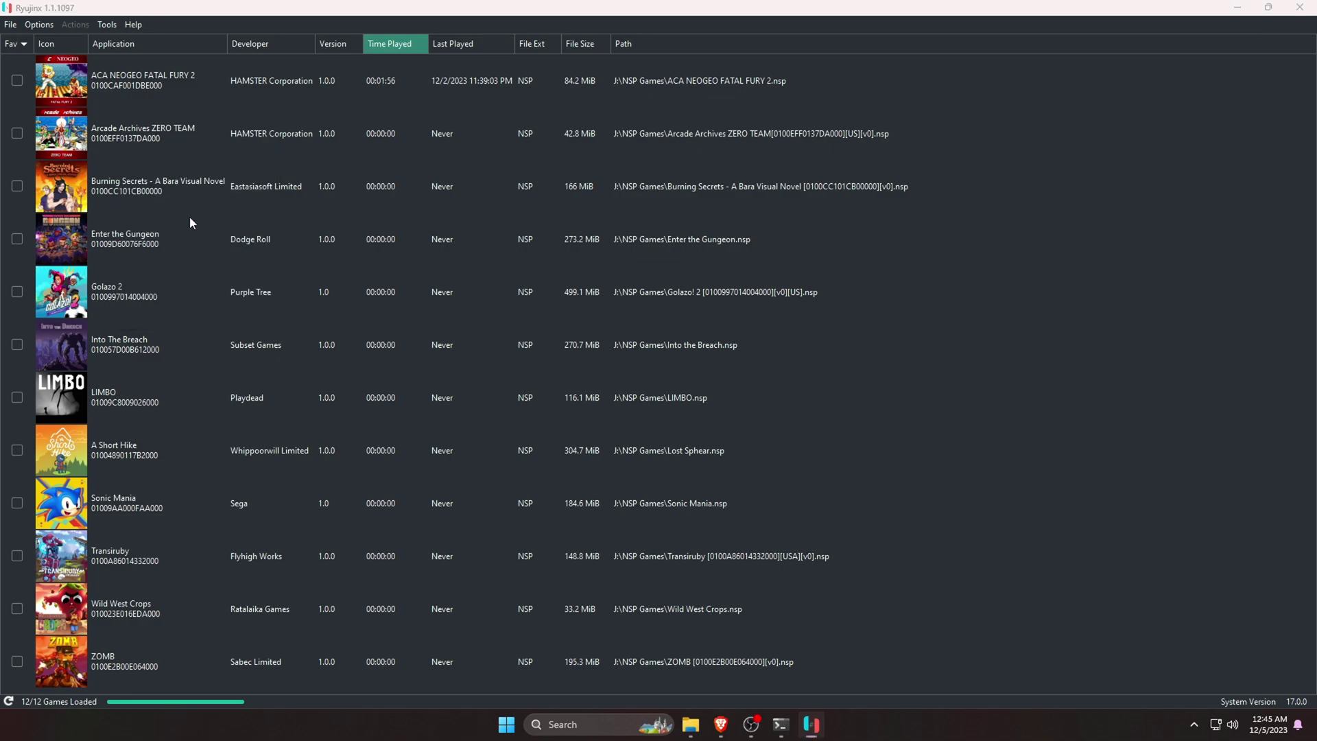
left_click(509, 445)
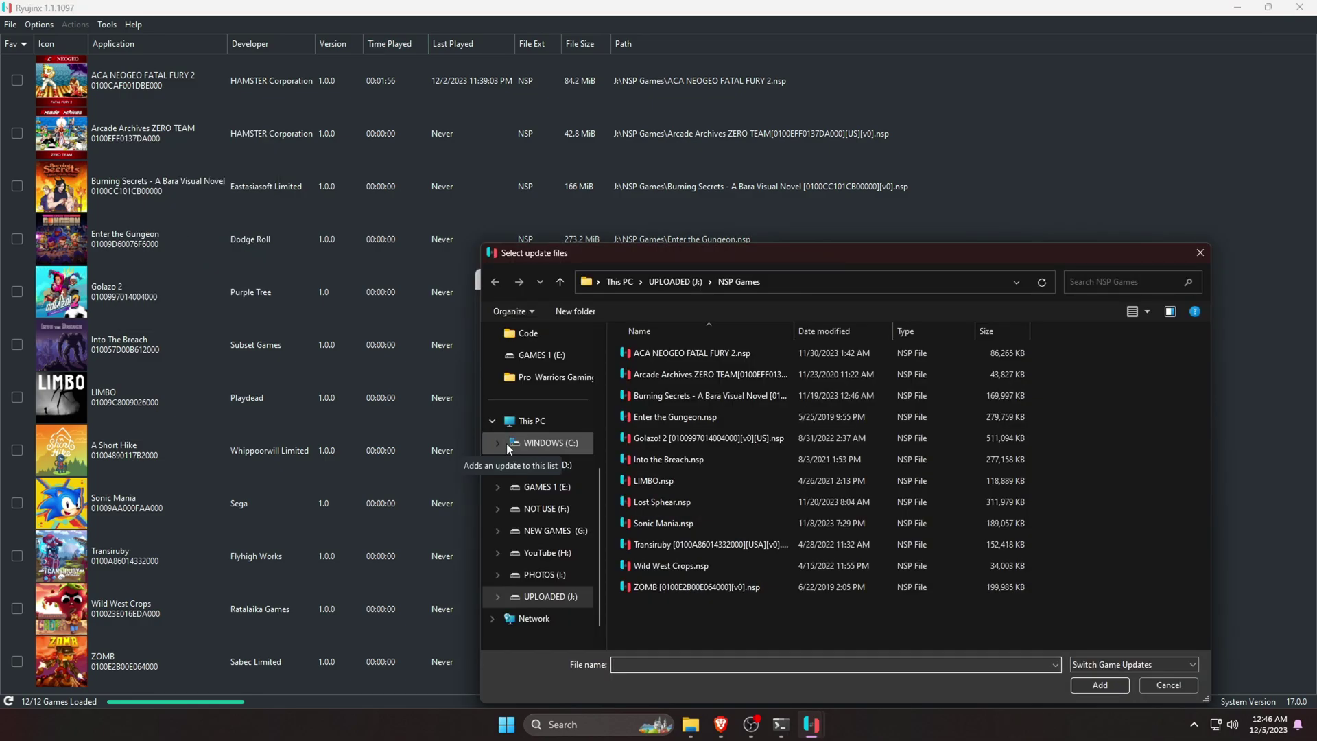
left_click(707, 286)
left_click(1100, 690)
left_click(764, 446)
Step: Launch Sonic Mania from the game list
left_click(180, 138)
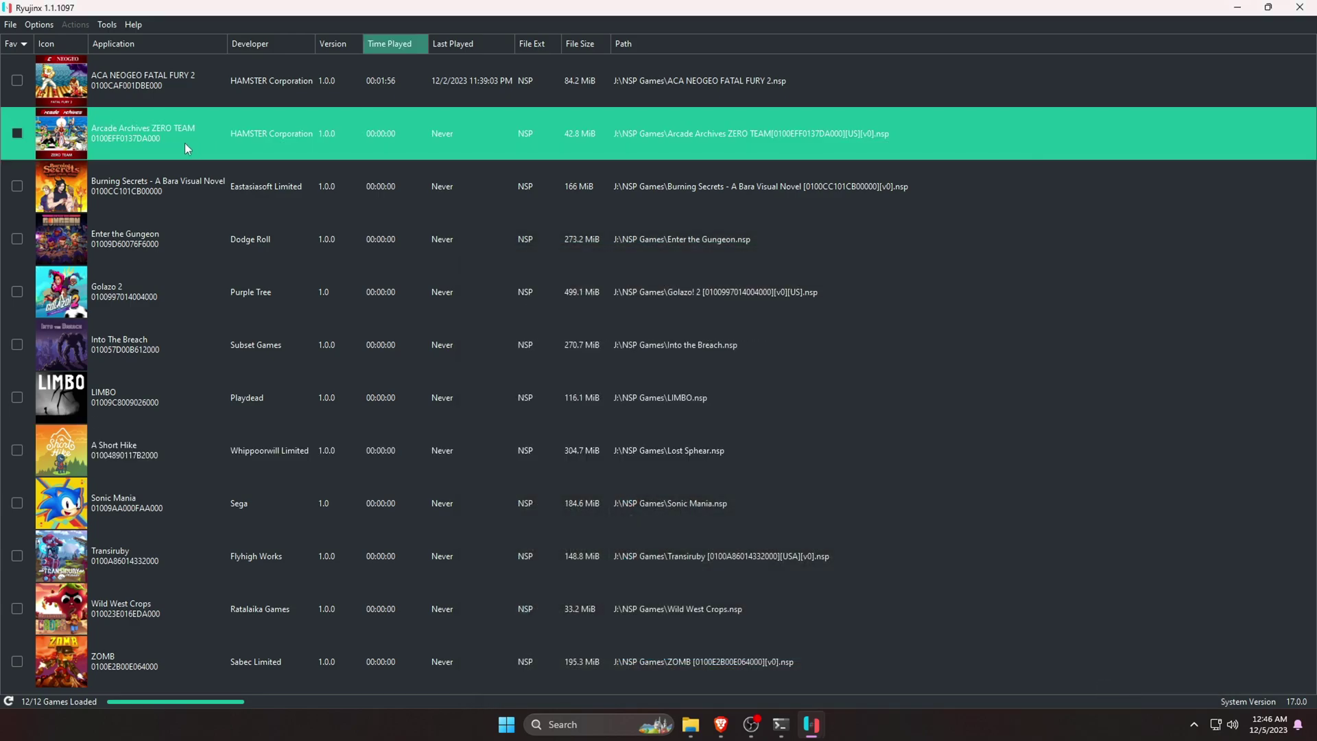
left_click(157, 509)
double_click(190, 497)
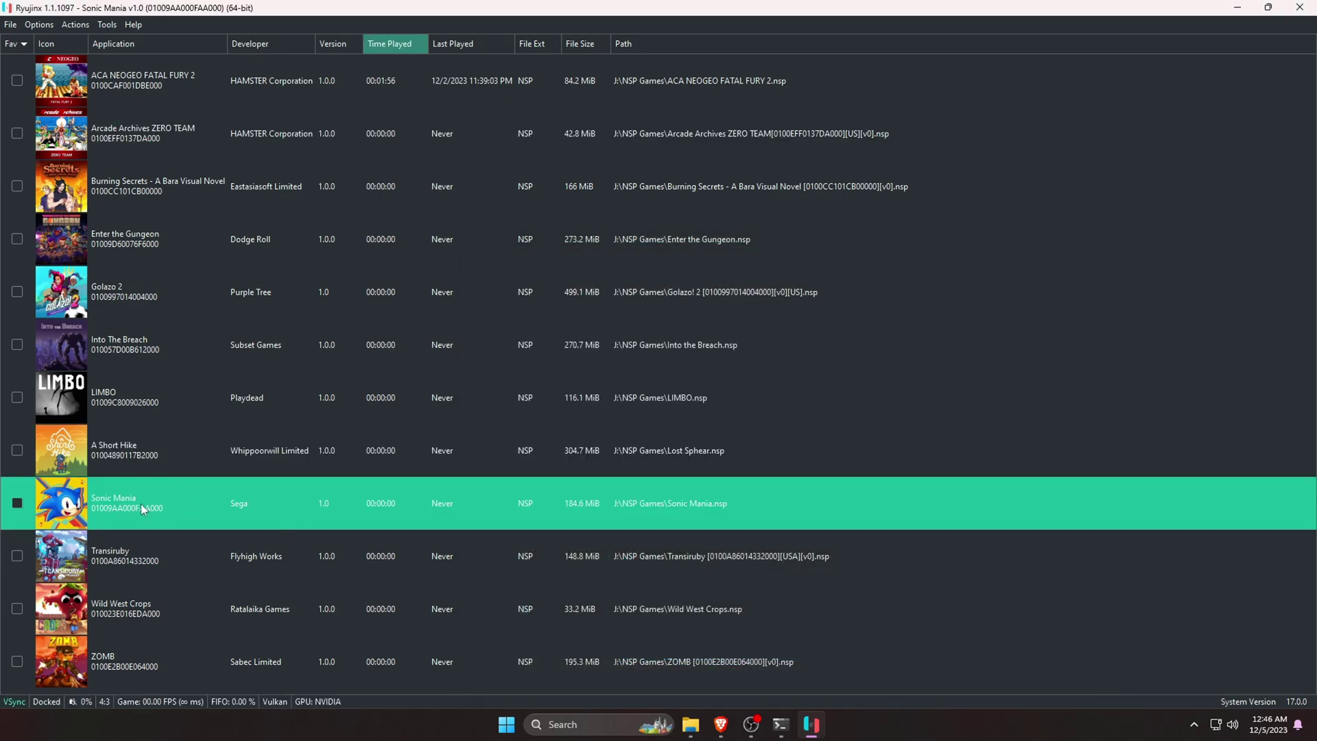